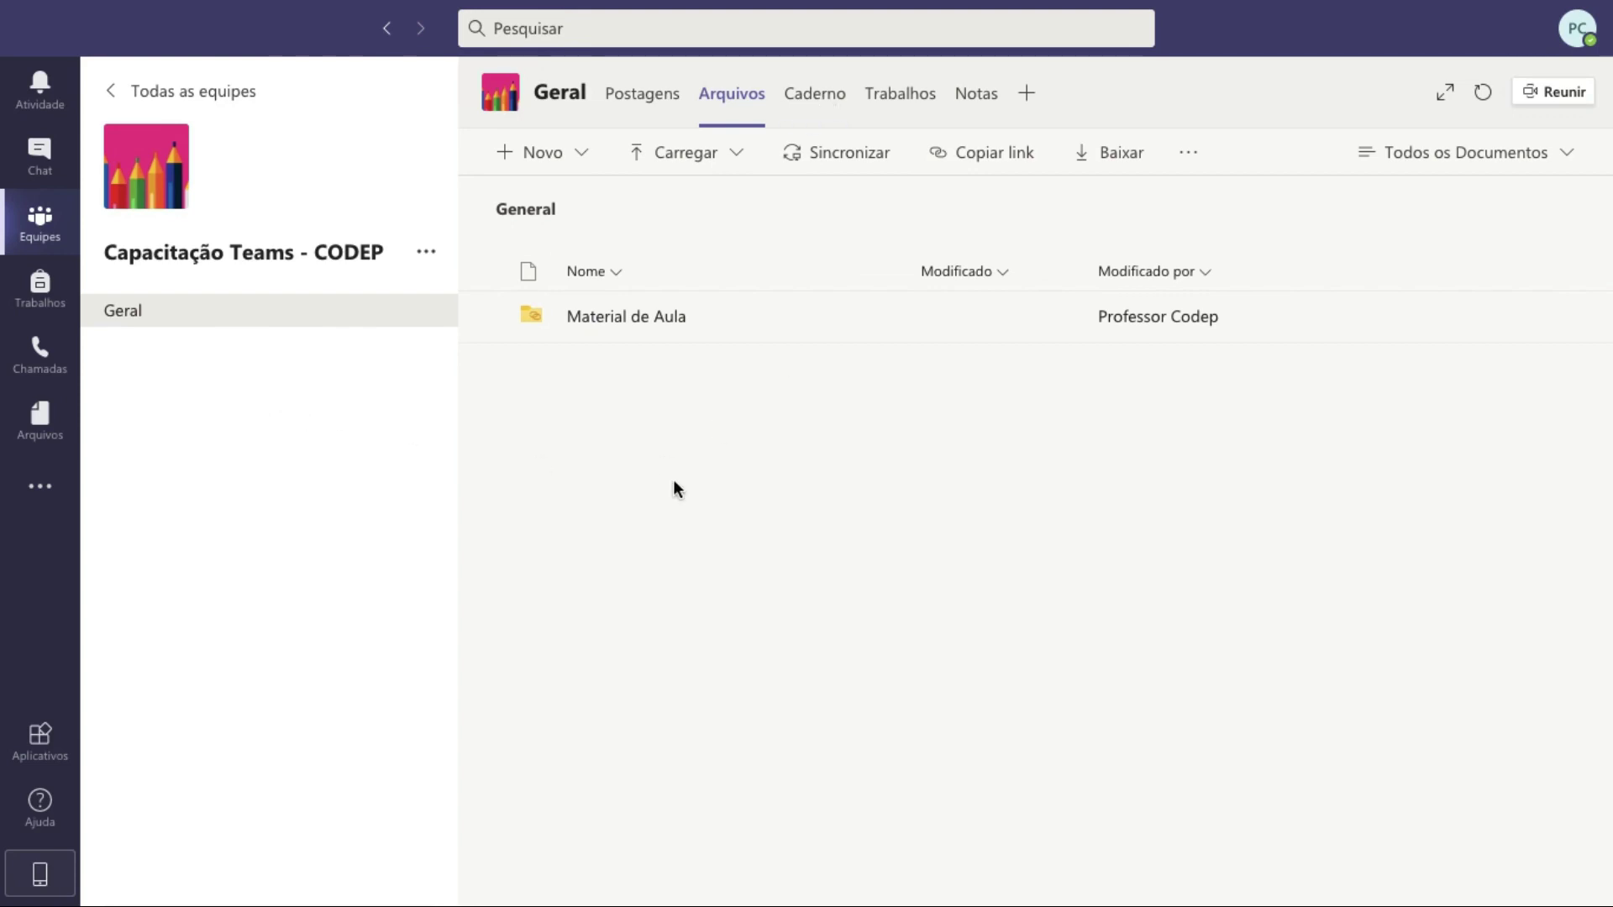
Create the team's OneNote class notebook from existing notebook content, copying no content and keeping the four suggested sections for each student
{"action": "left_click", "coordinate": [830, 111]}
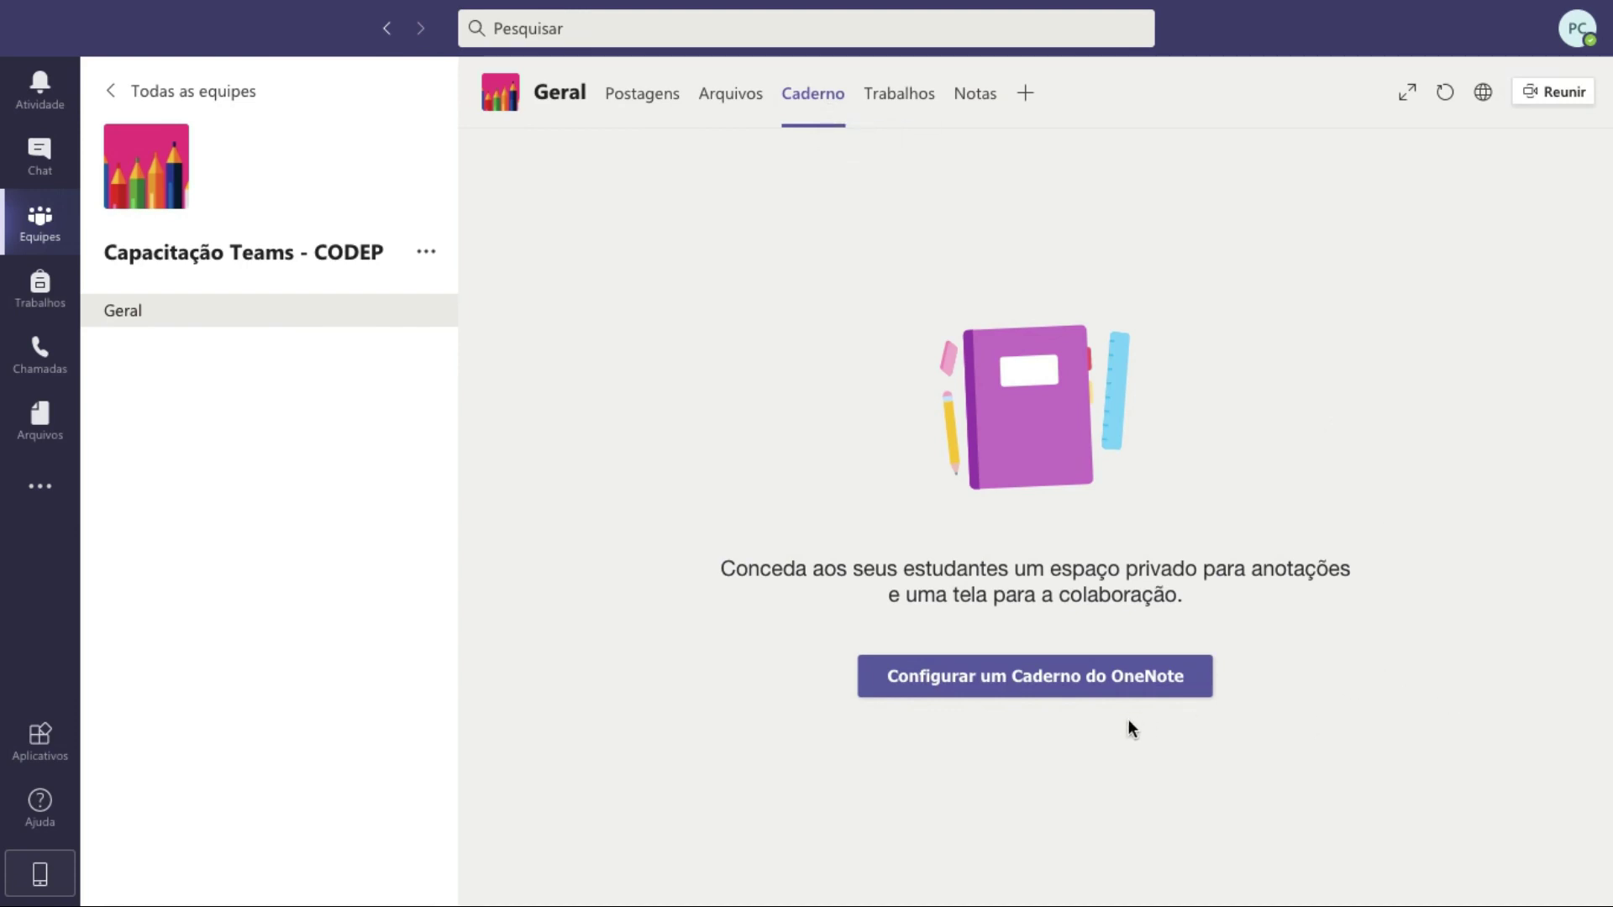
{"action": "left_click", "coordinate": [1110, 695]}
{"action": "left_click", "coordinate": [1117, 687]}
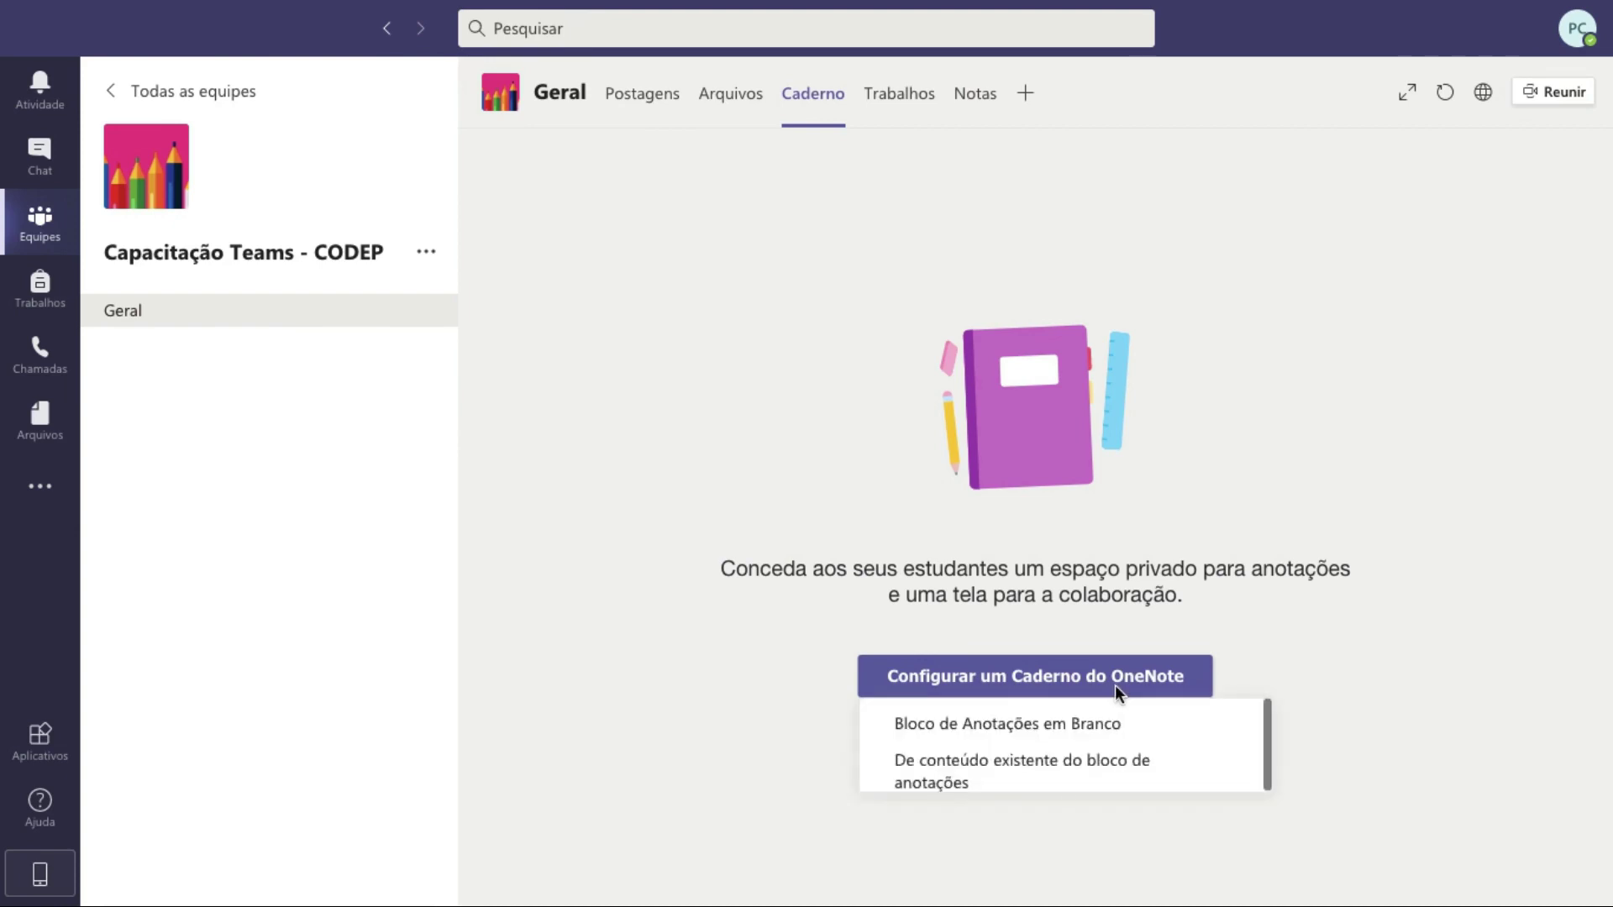
{"action": "left_click", "coordinate": [1223, 774]}
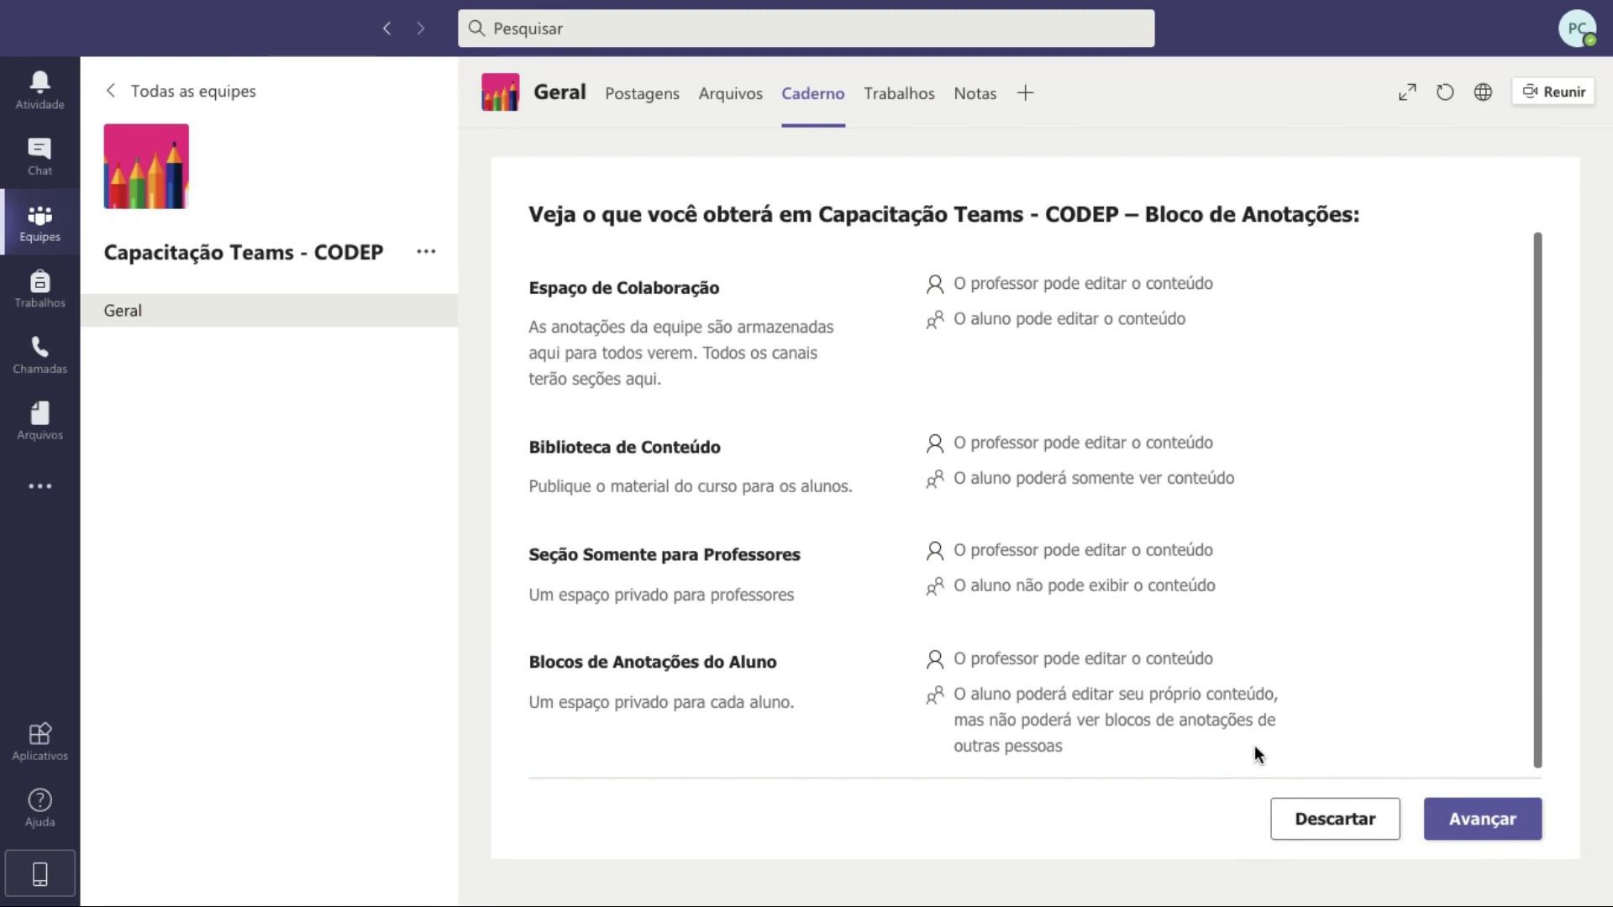
{"action": "left_click", "coordinate": [1489, 806]}
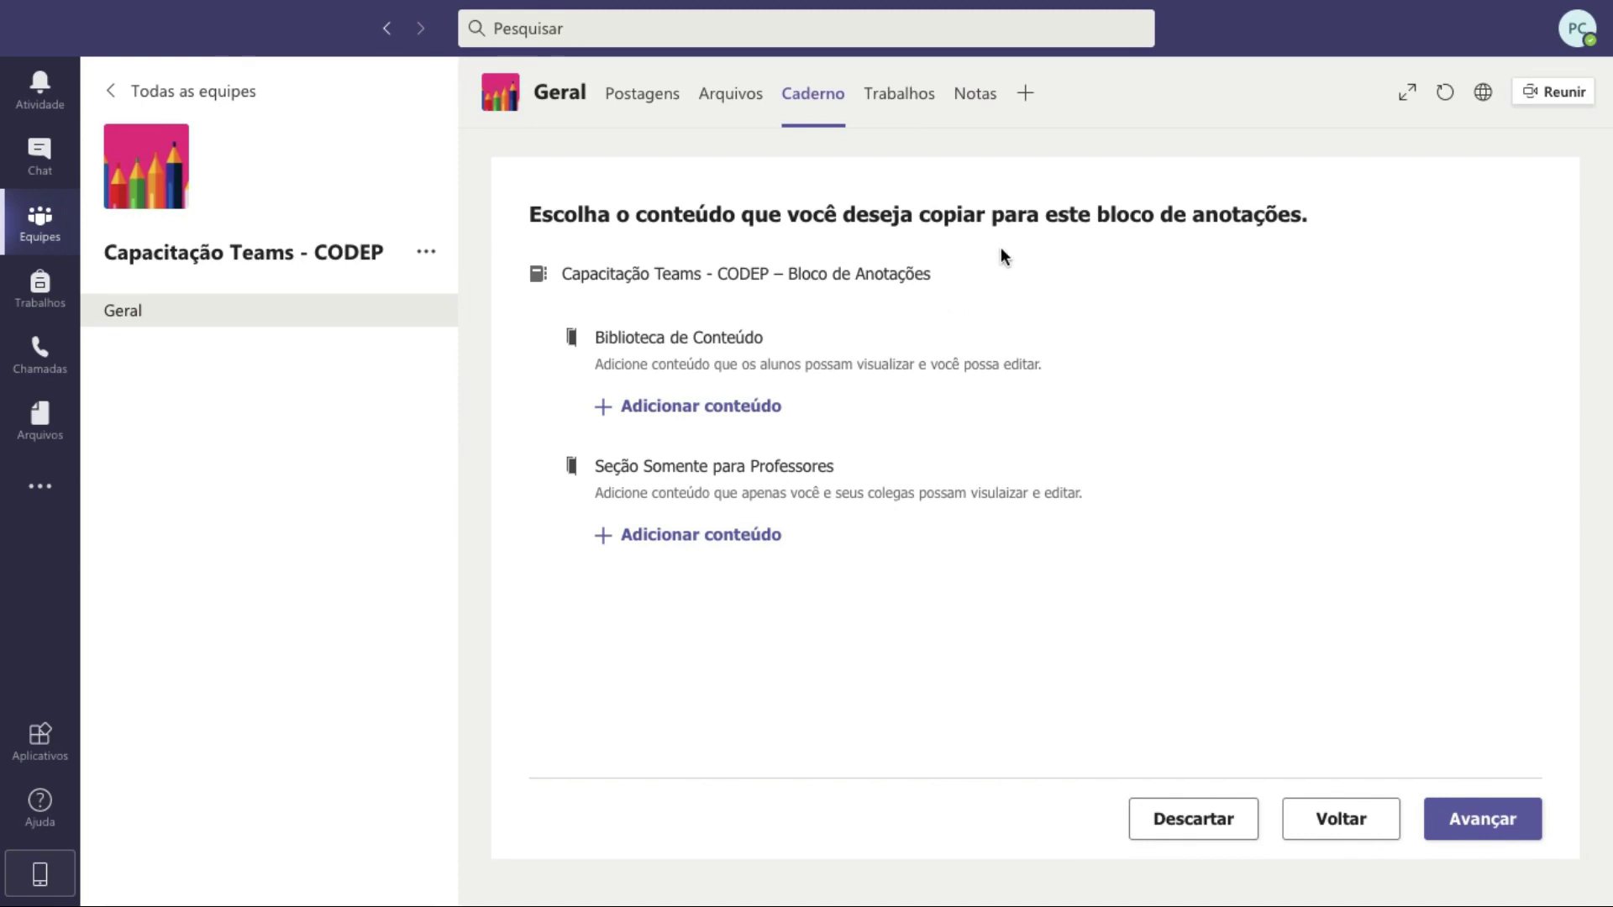
{"action": "left_click", "coordinate": [1485, 840]}
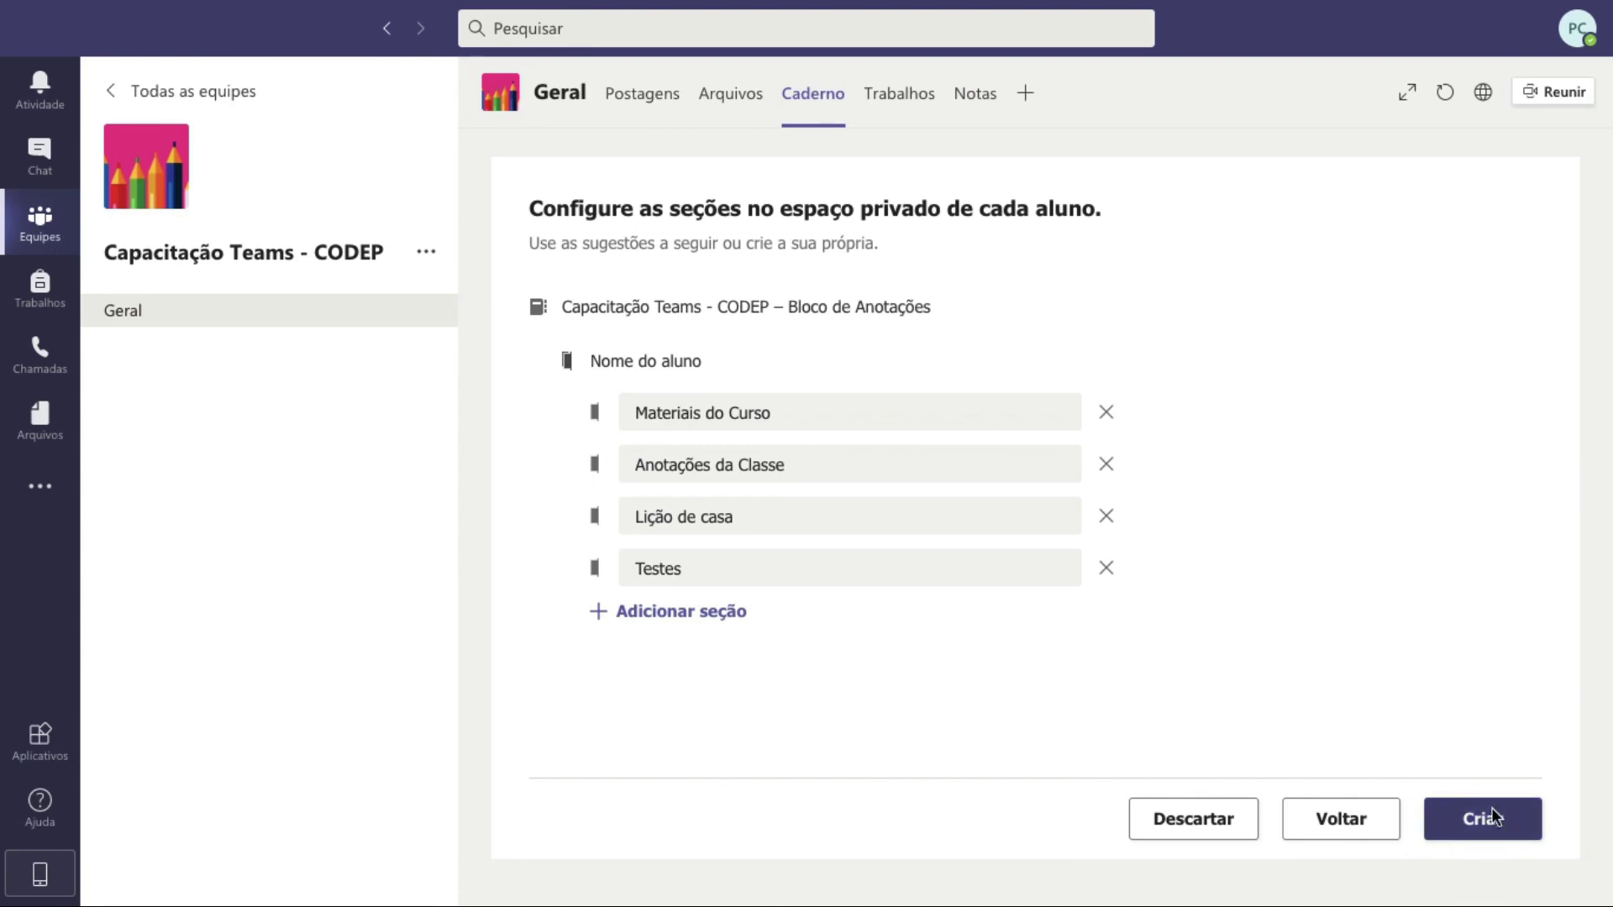
{"action": "left_click", "coordinate": [1514, 829]}
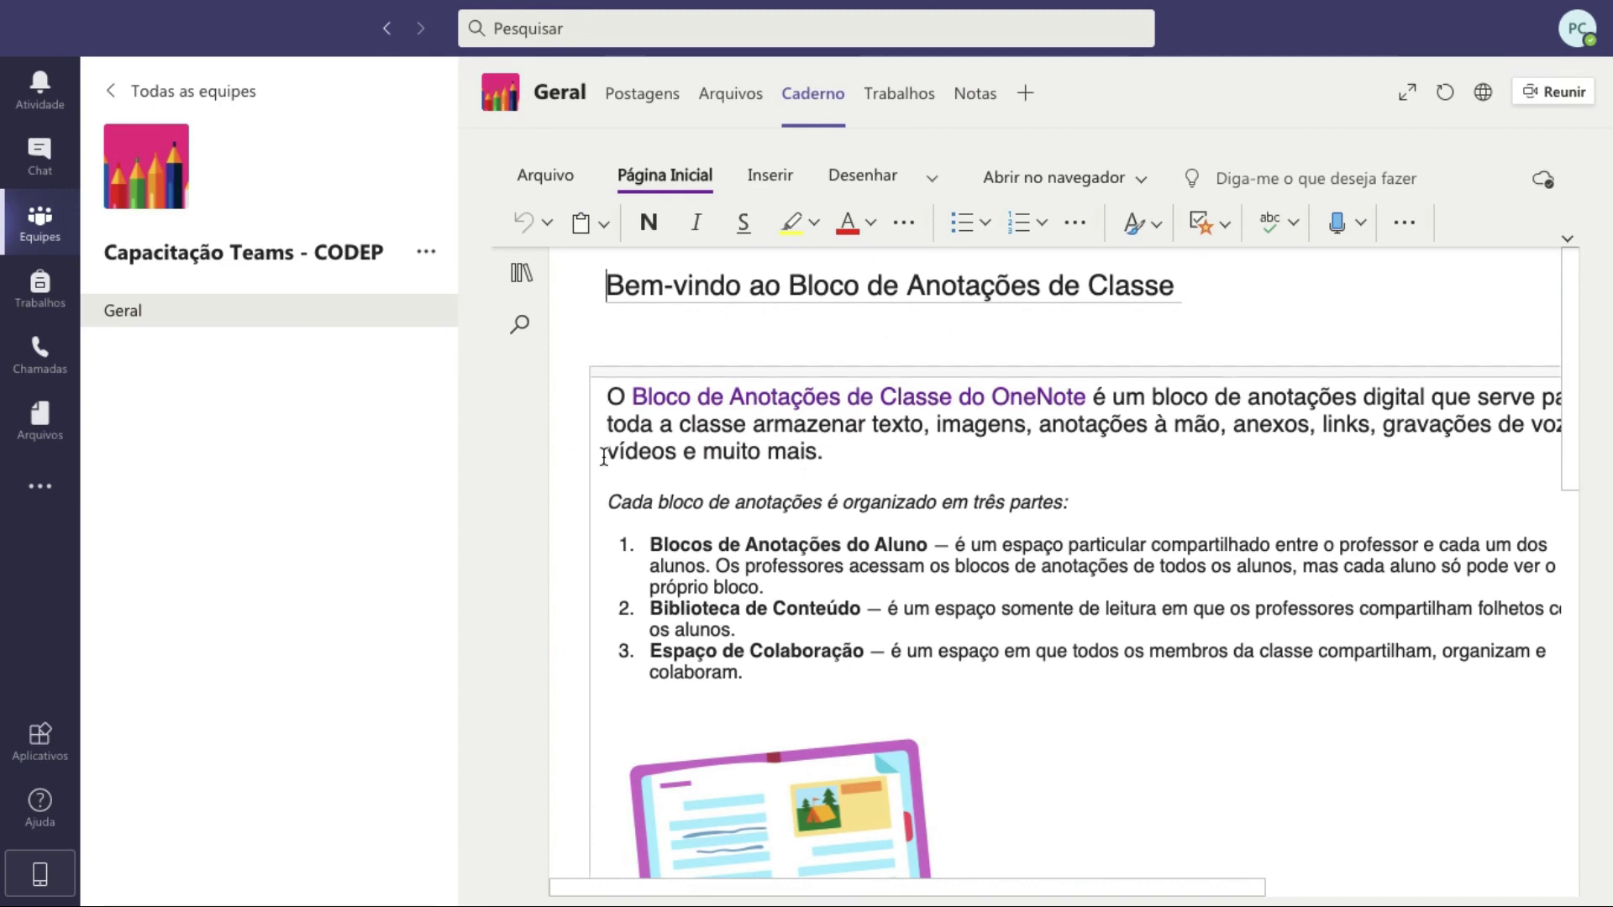
Show the notebook's section list, open the Biblioteca de Conteúdo introduction, and expand the Collaboration Space and Somente Professores groups
{"action": "scroll", "coordinate": [1171, 583], "scroll_direction": "right", "scroll_amount": 1}
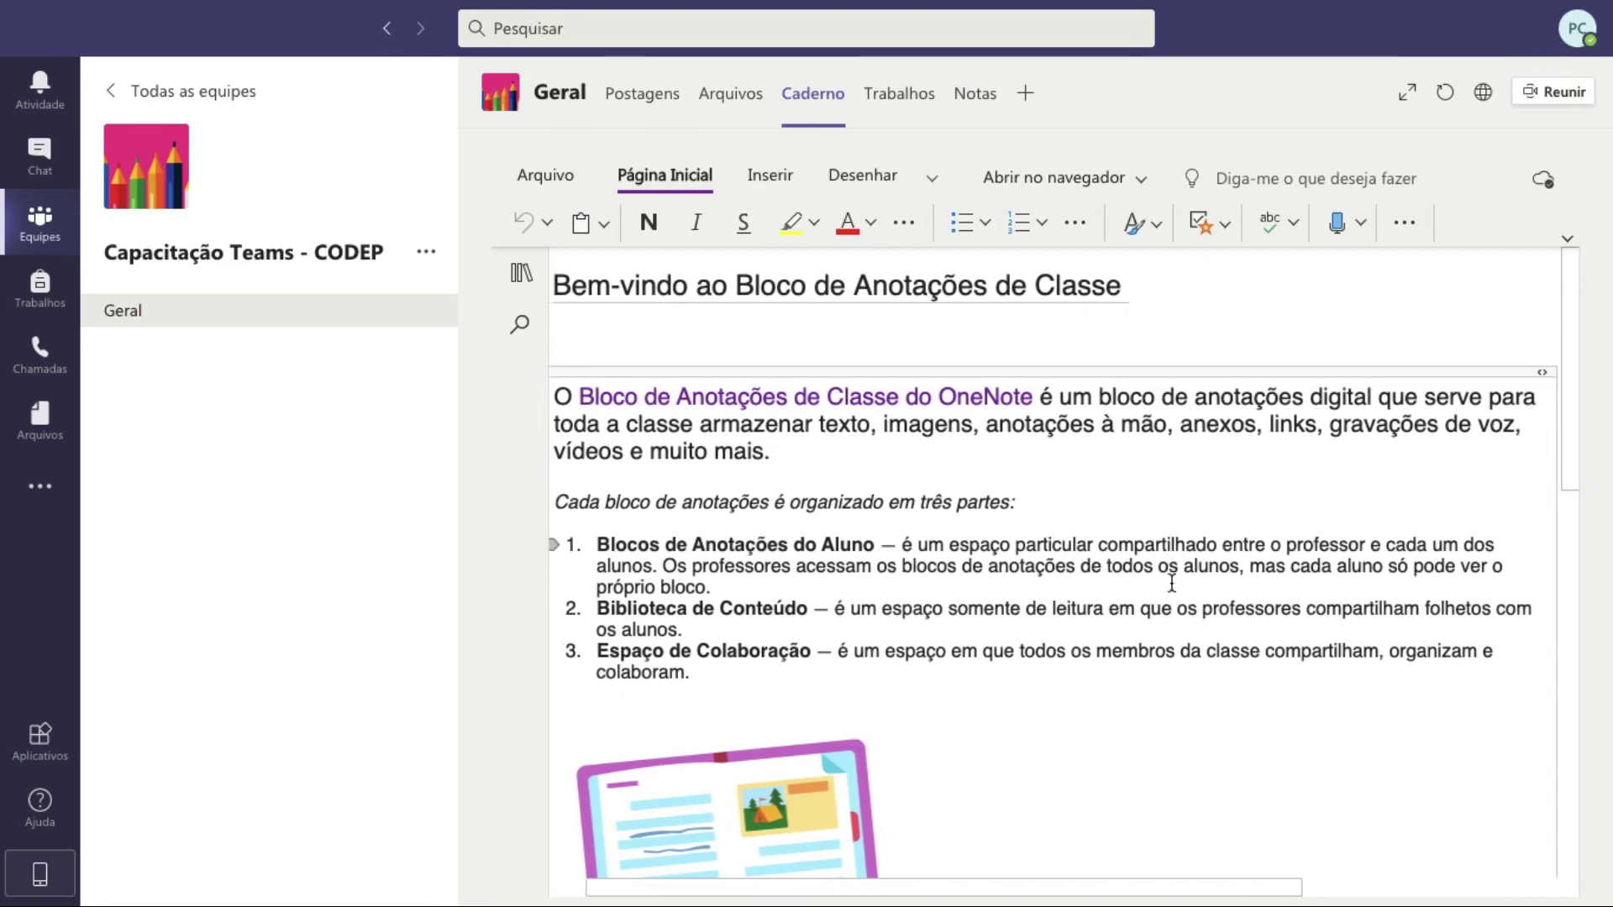
{"action": "scroll", "coordinate": [1172, 584], "scroll_direction": "left", "scroll_amount": 1}
{"action": "scroll", "coordinate": [1172, 583], "scroll_direction": "left", "scroll_amount": 2}
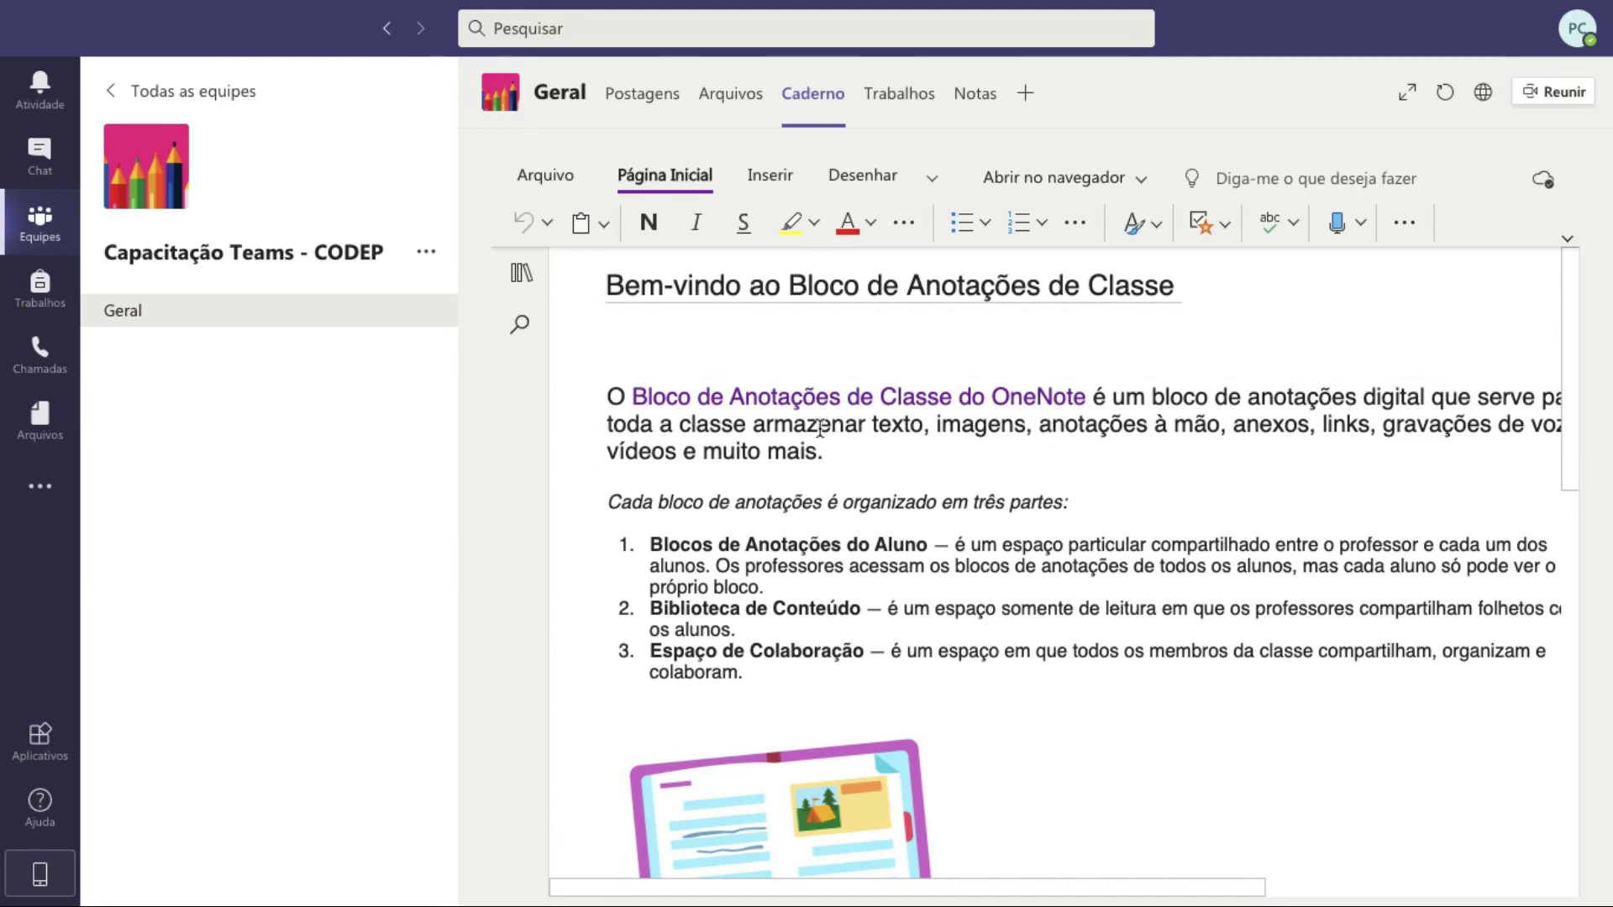
{"action": "left_click", "coordinate": [522, 278]}
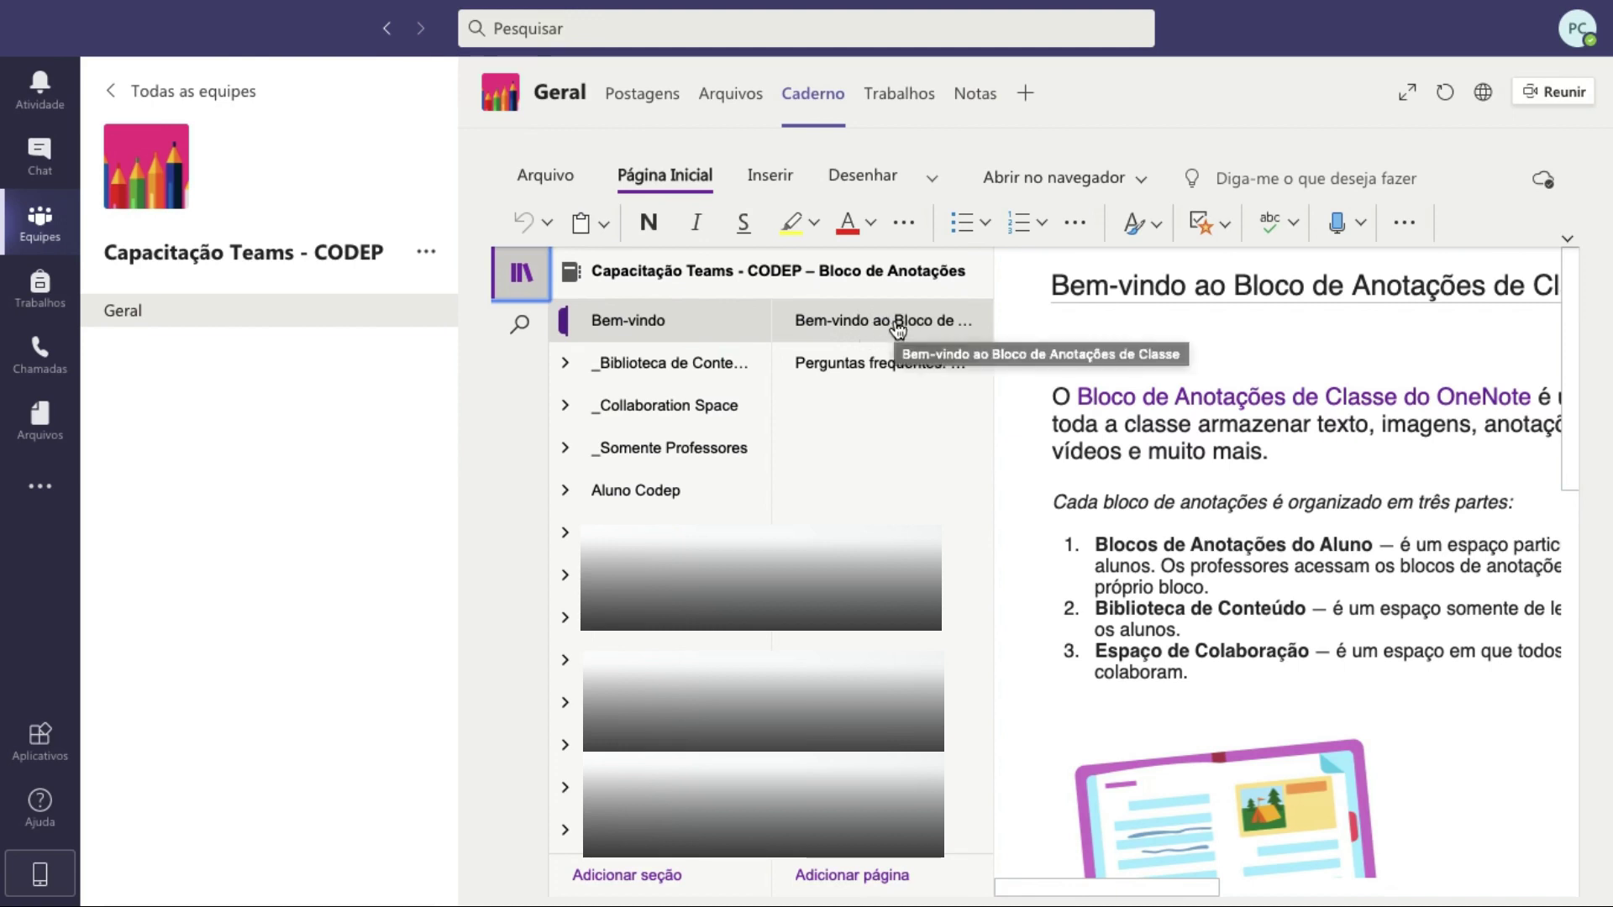
{"action": "left_click", "coordinate": [656, 369]}
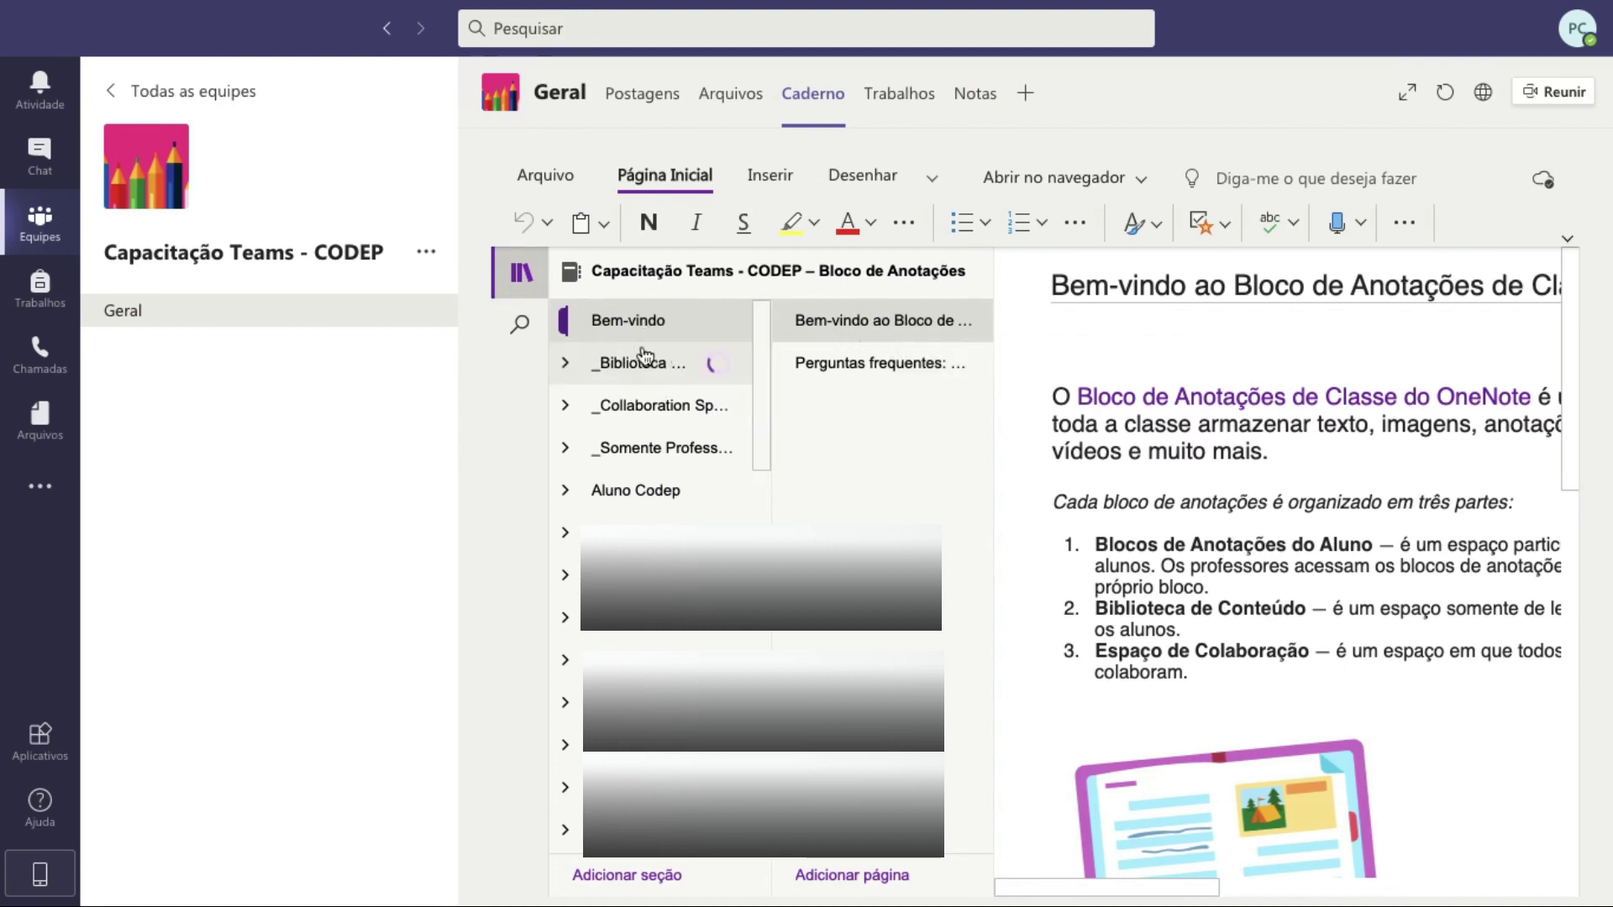
{"action": "left_click", "coordinate": [674, 405]}
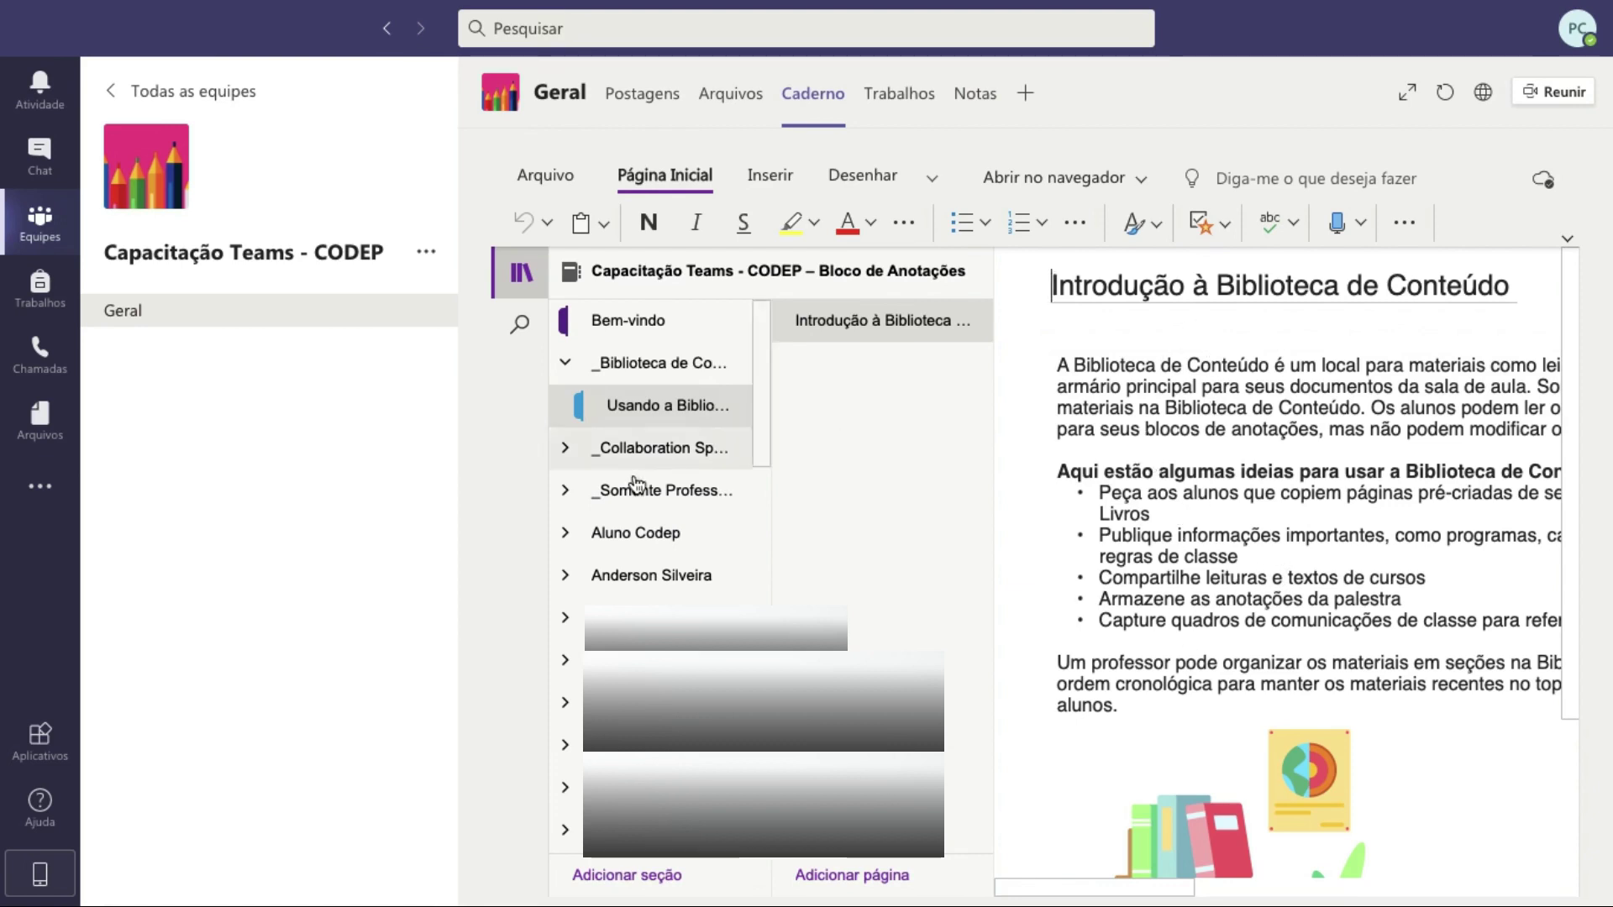
{"action": "left_click", "coordinate": [568, 451]}
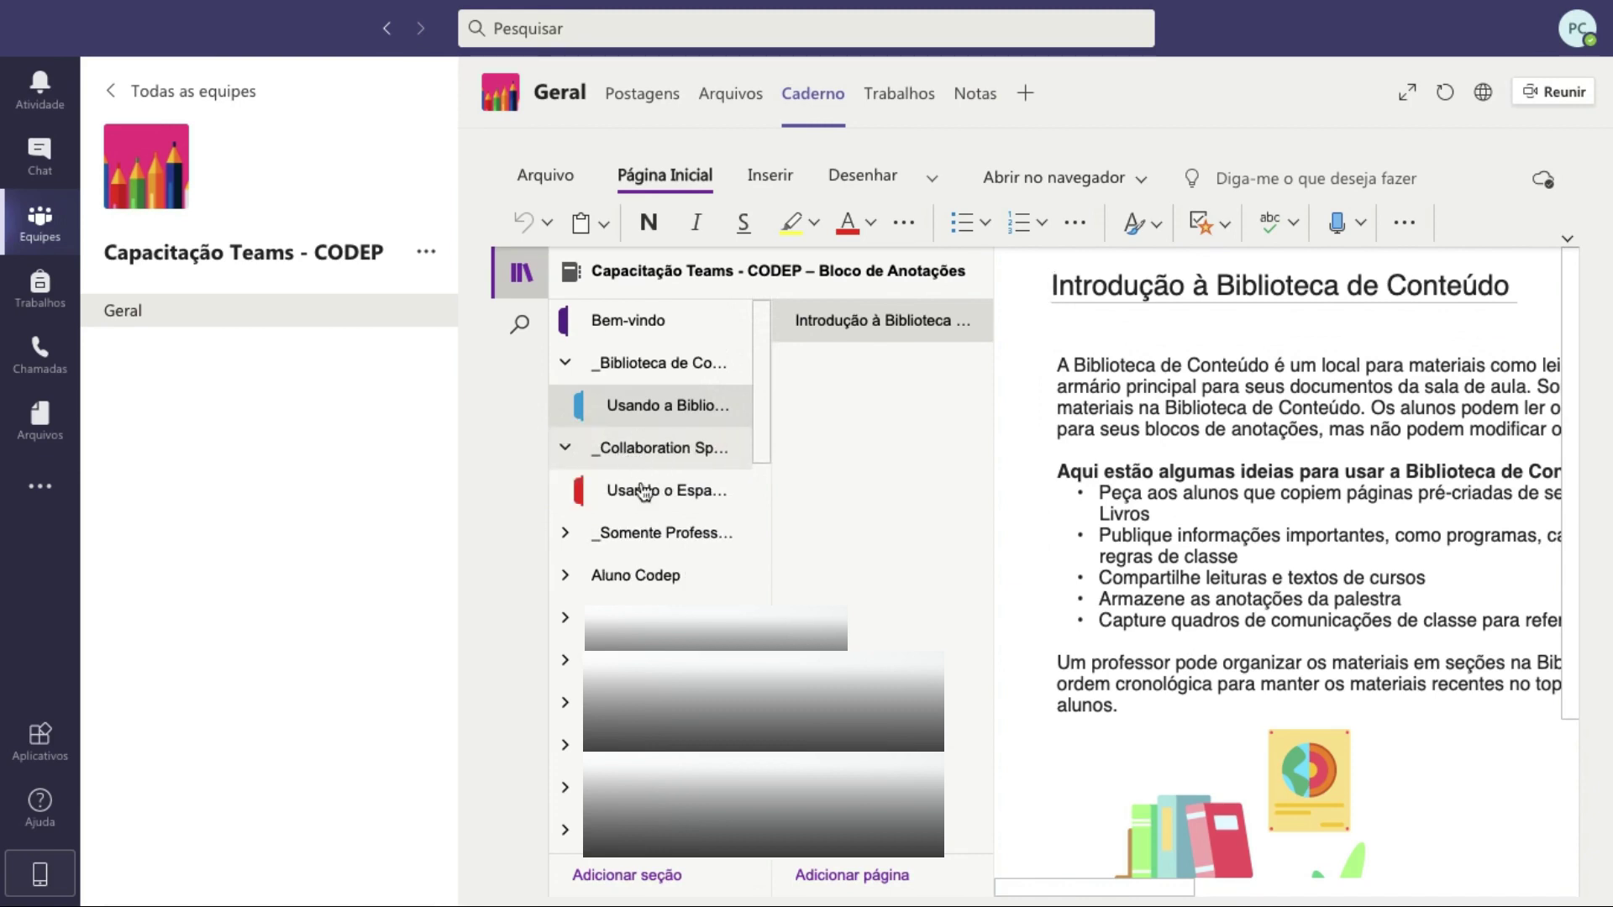
{"action": "left_click", "coordinate": [578, 533]}
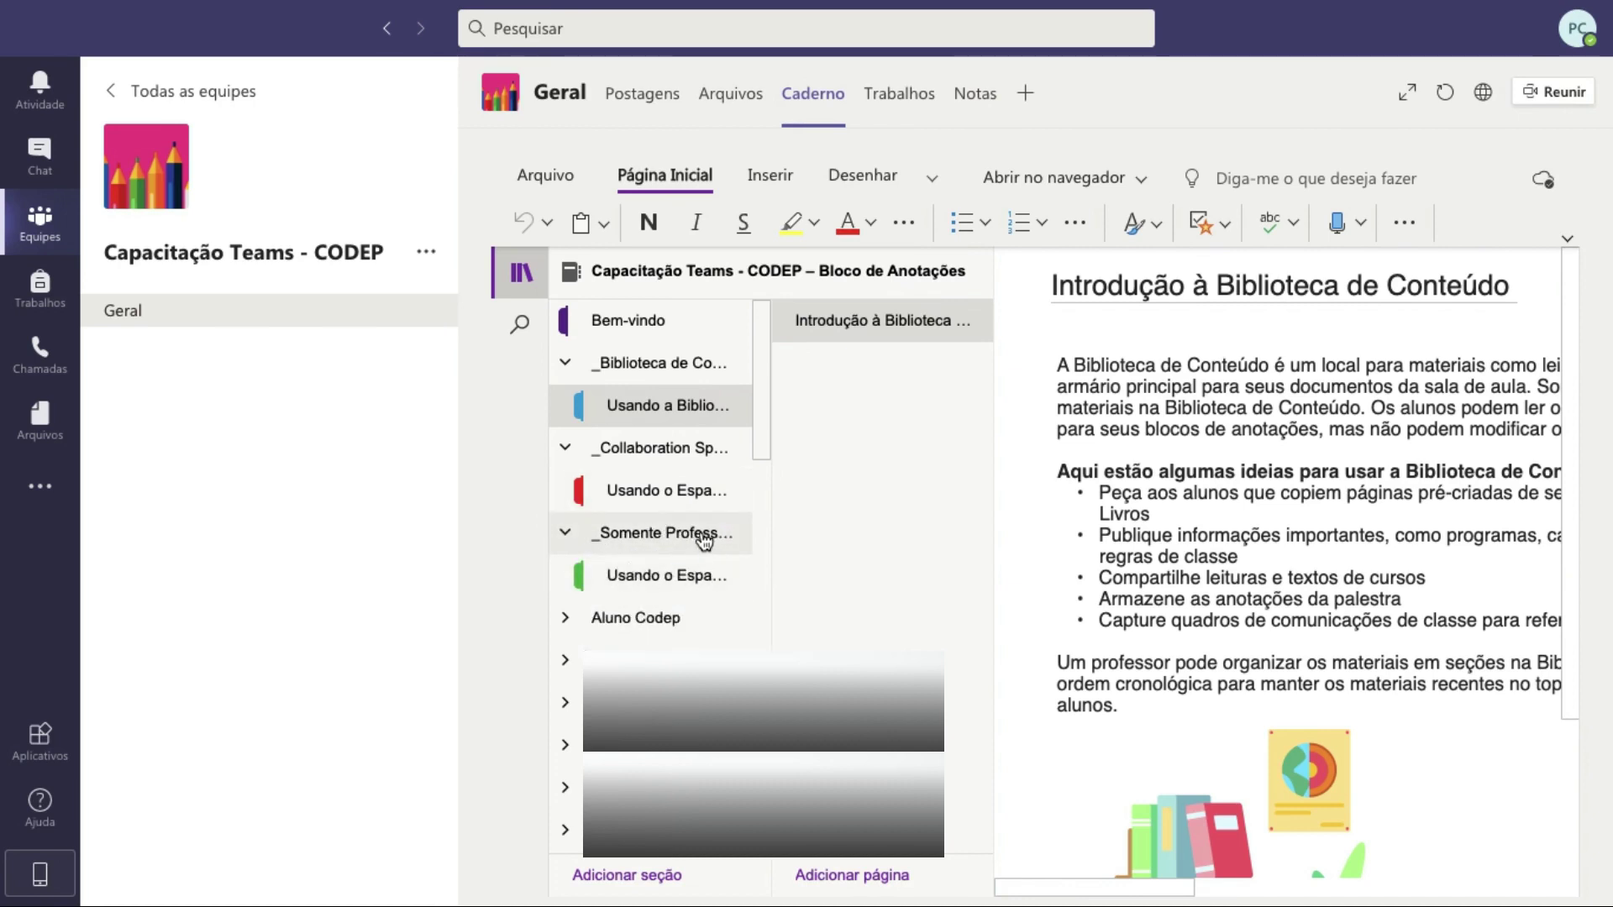
Expand the first student's private notebook and view its Anotações da Classe and Materiais do Curso sections
{"action": "scroll", "coordinate": [704, 542], "scroll_direction": "down", "scroll_amount": 3}
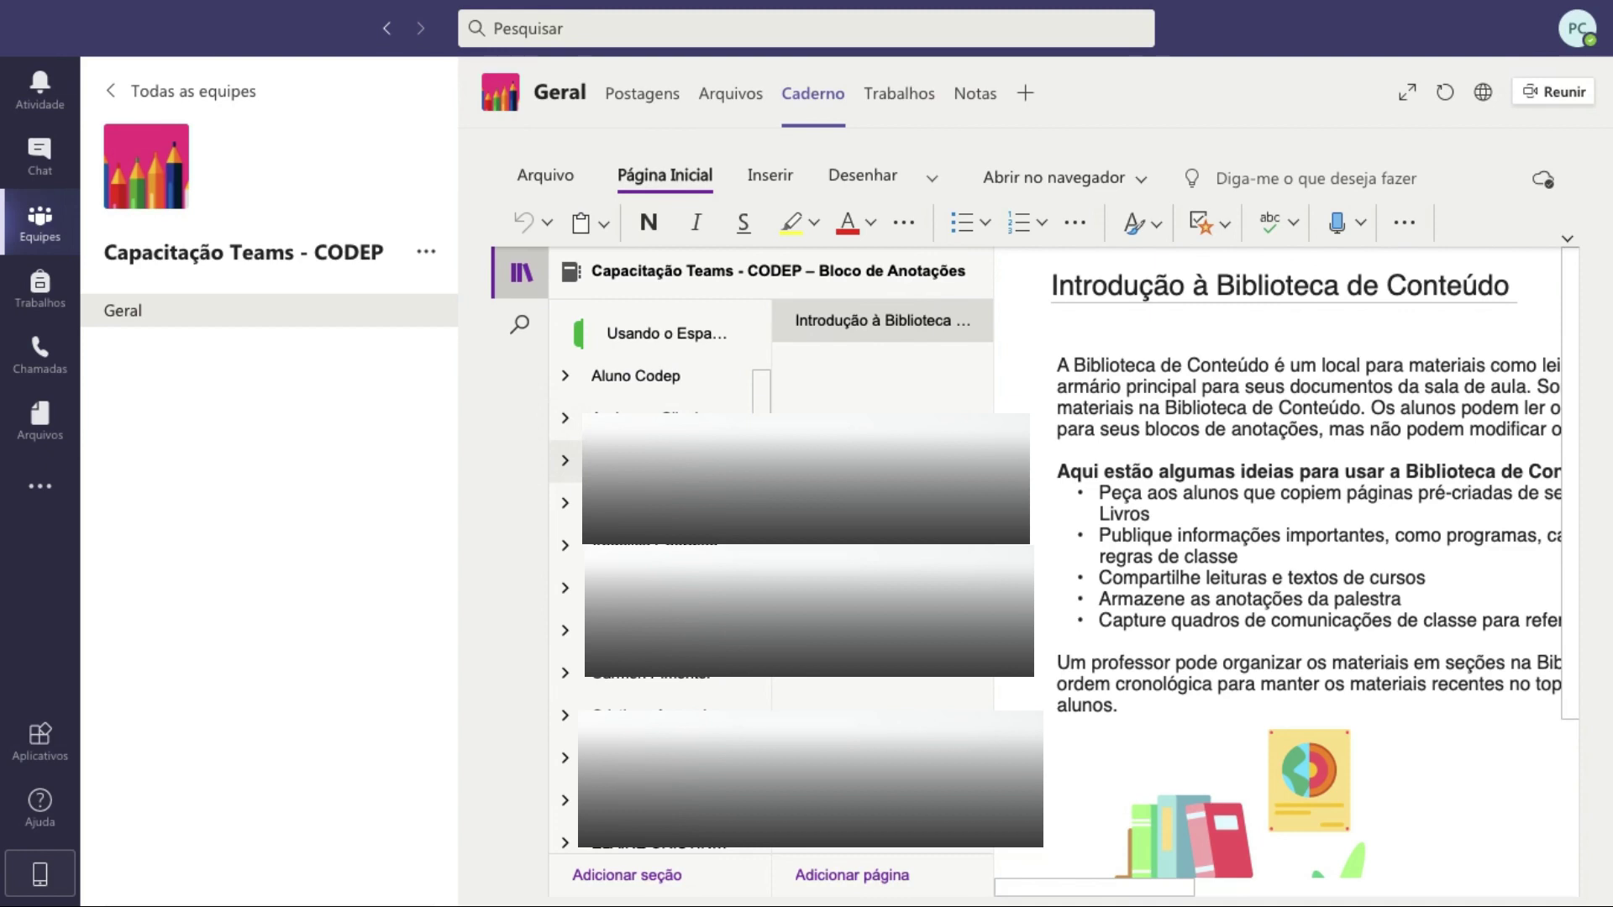
{"action": "left_click", "coordinate": [563, 382]}
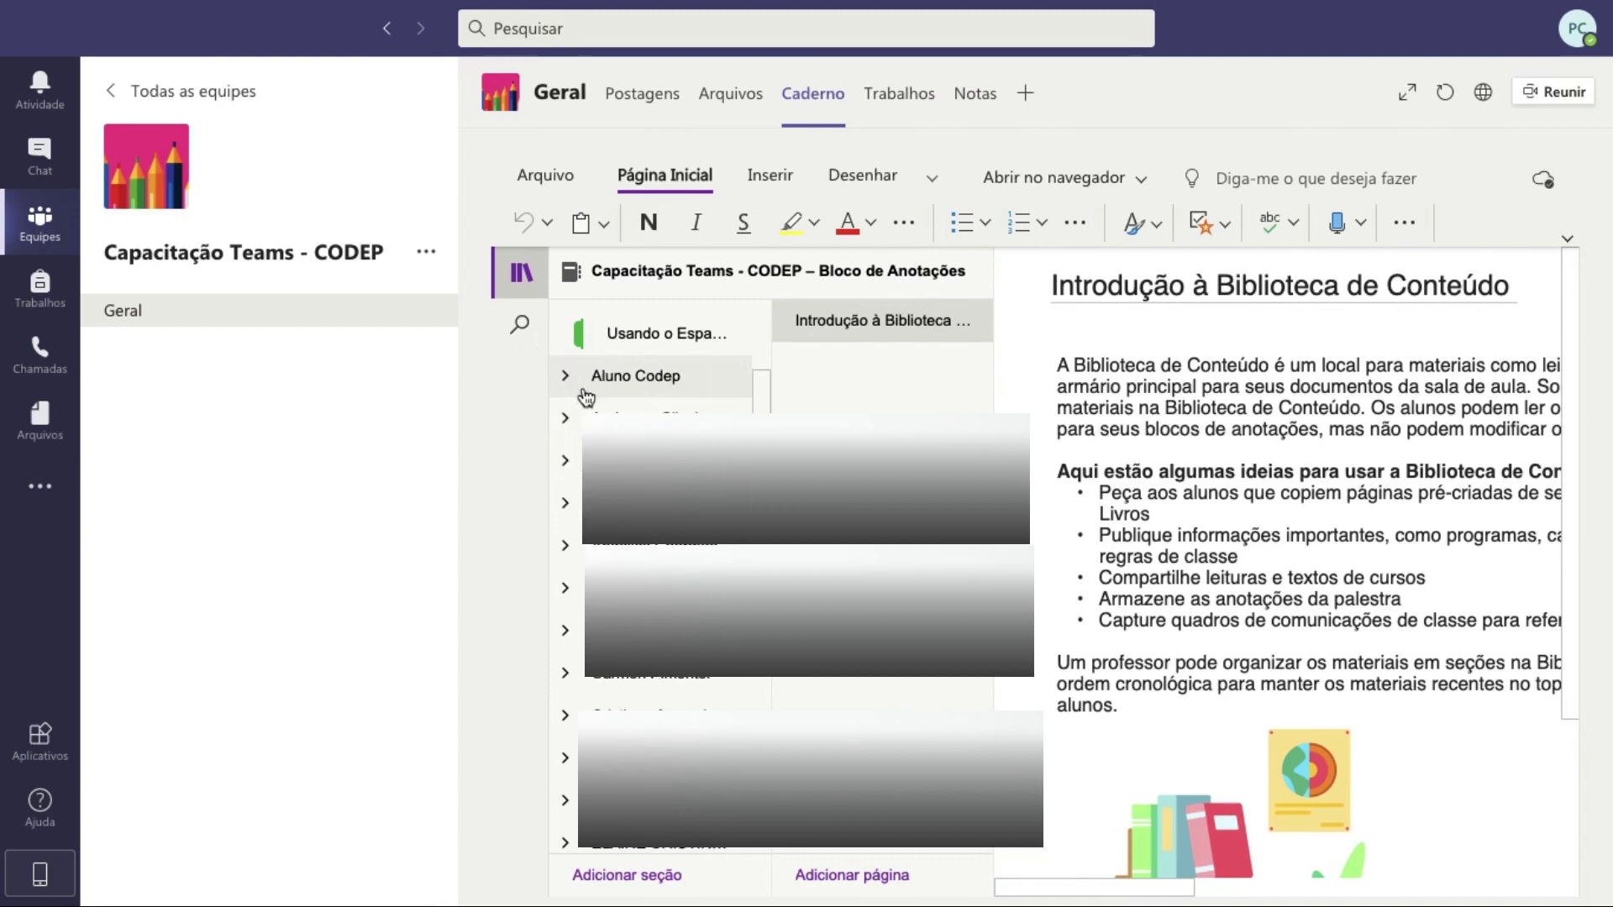
{"action": "left_click", "coordinate": [570, 381]}
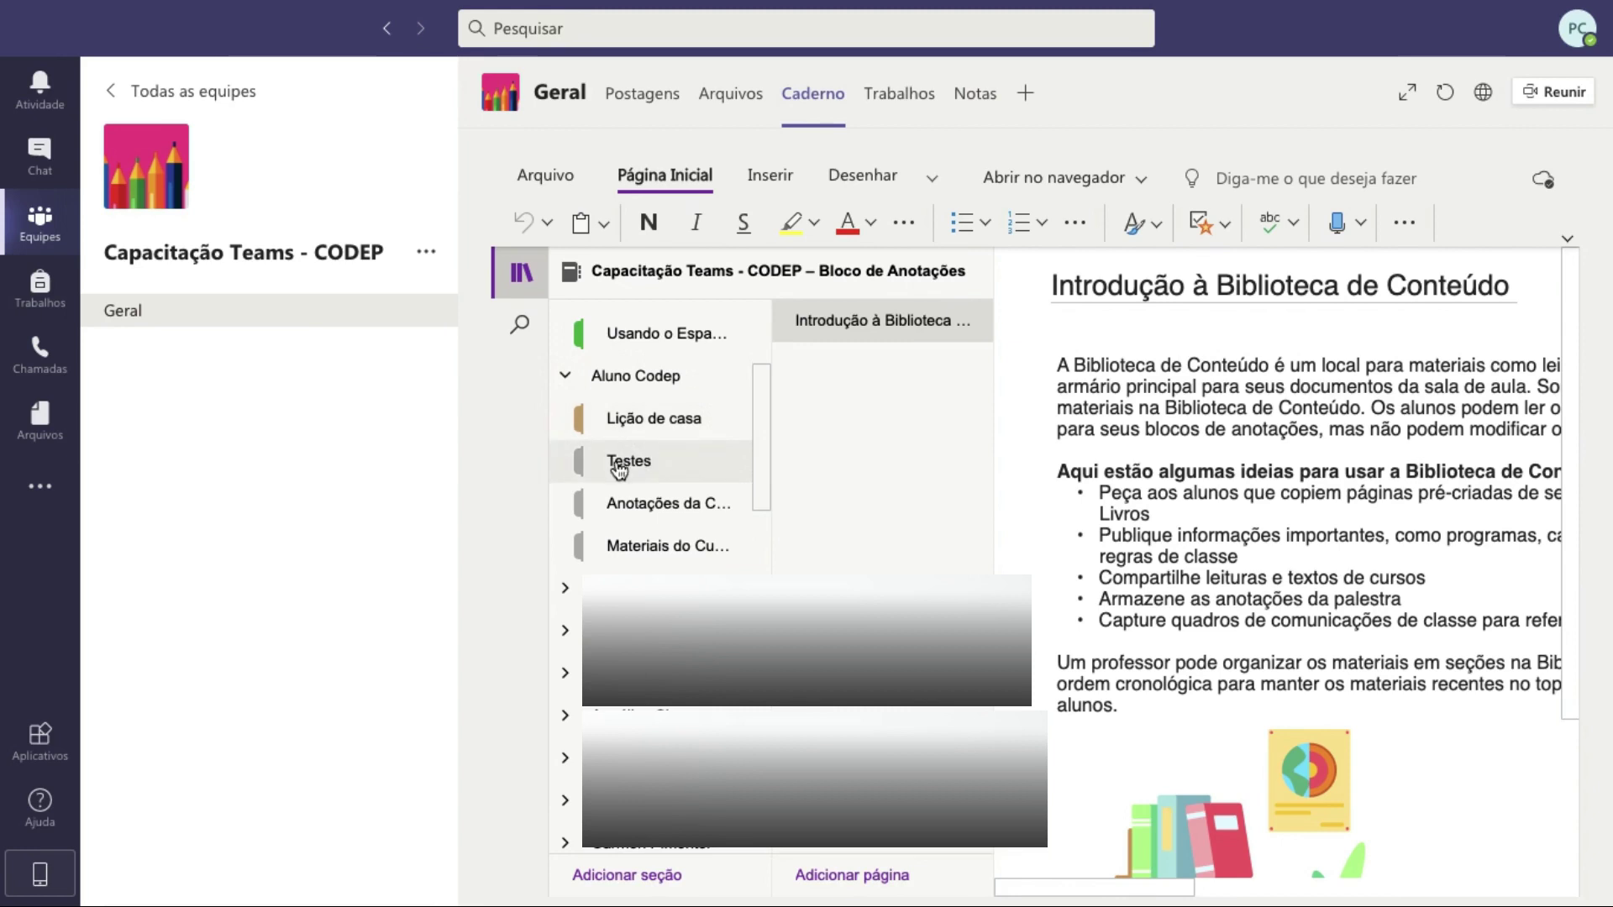
{"action": "left_click", "coordinate": [657, 506]}
{"action": "left_click", "coordinate": [622, 547]}
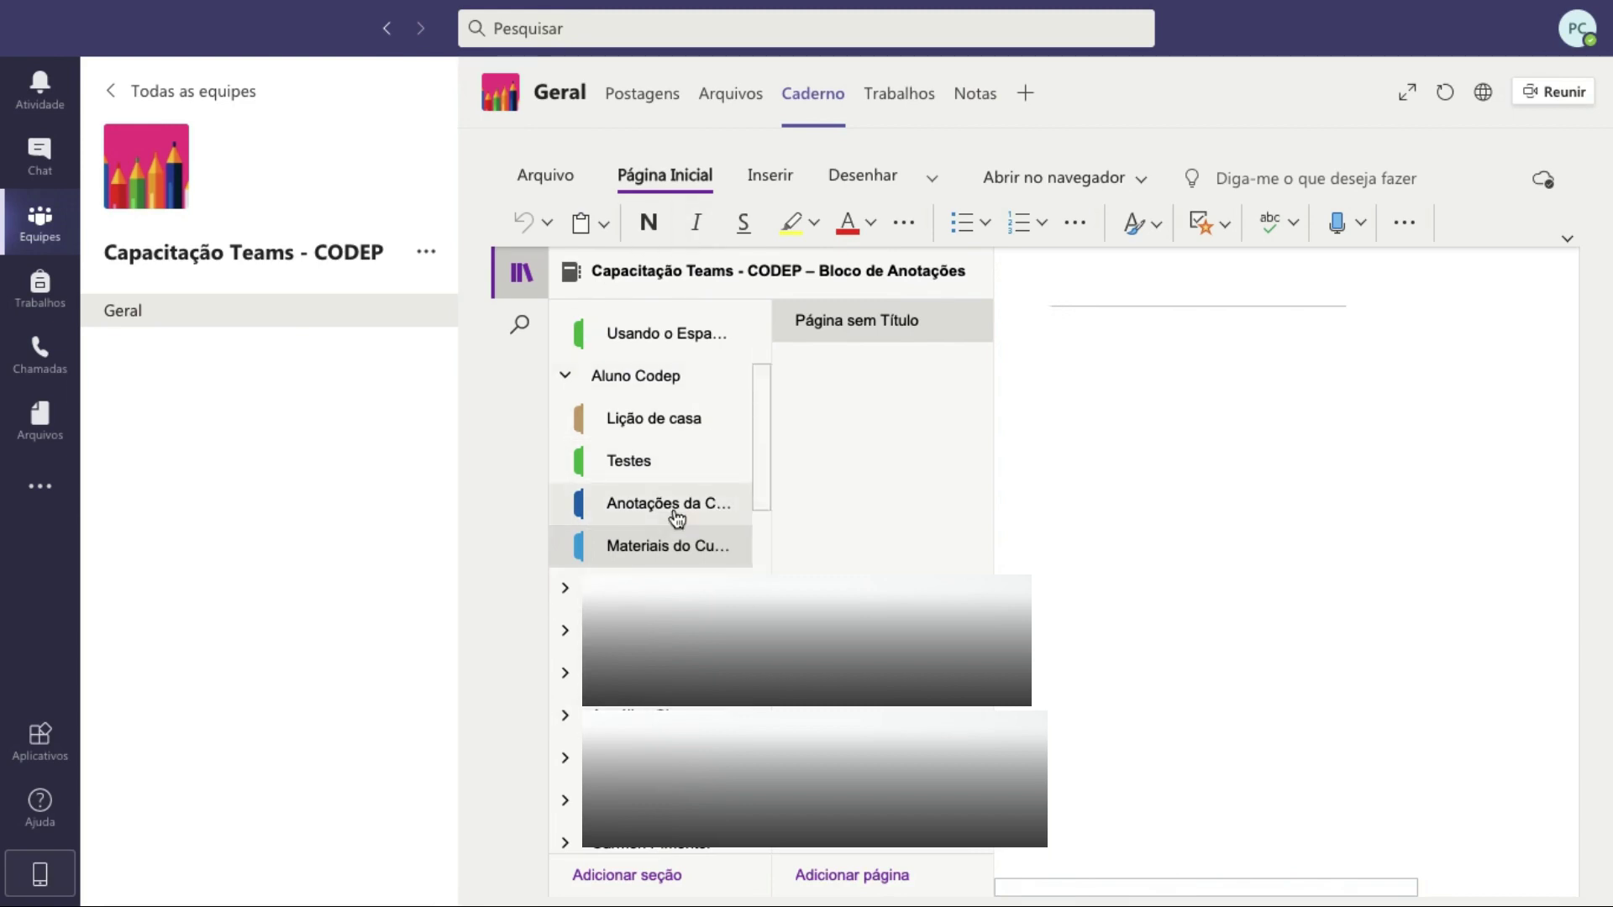
Add a page titled "Referências" to the Usando a Biblioteca de Conteúdo section
{"action": "scroll", "coordinate": [677, 518], "scroll_direction": "up", "scroll_amount": 5}
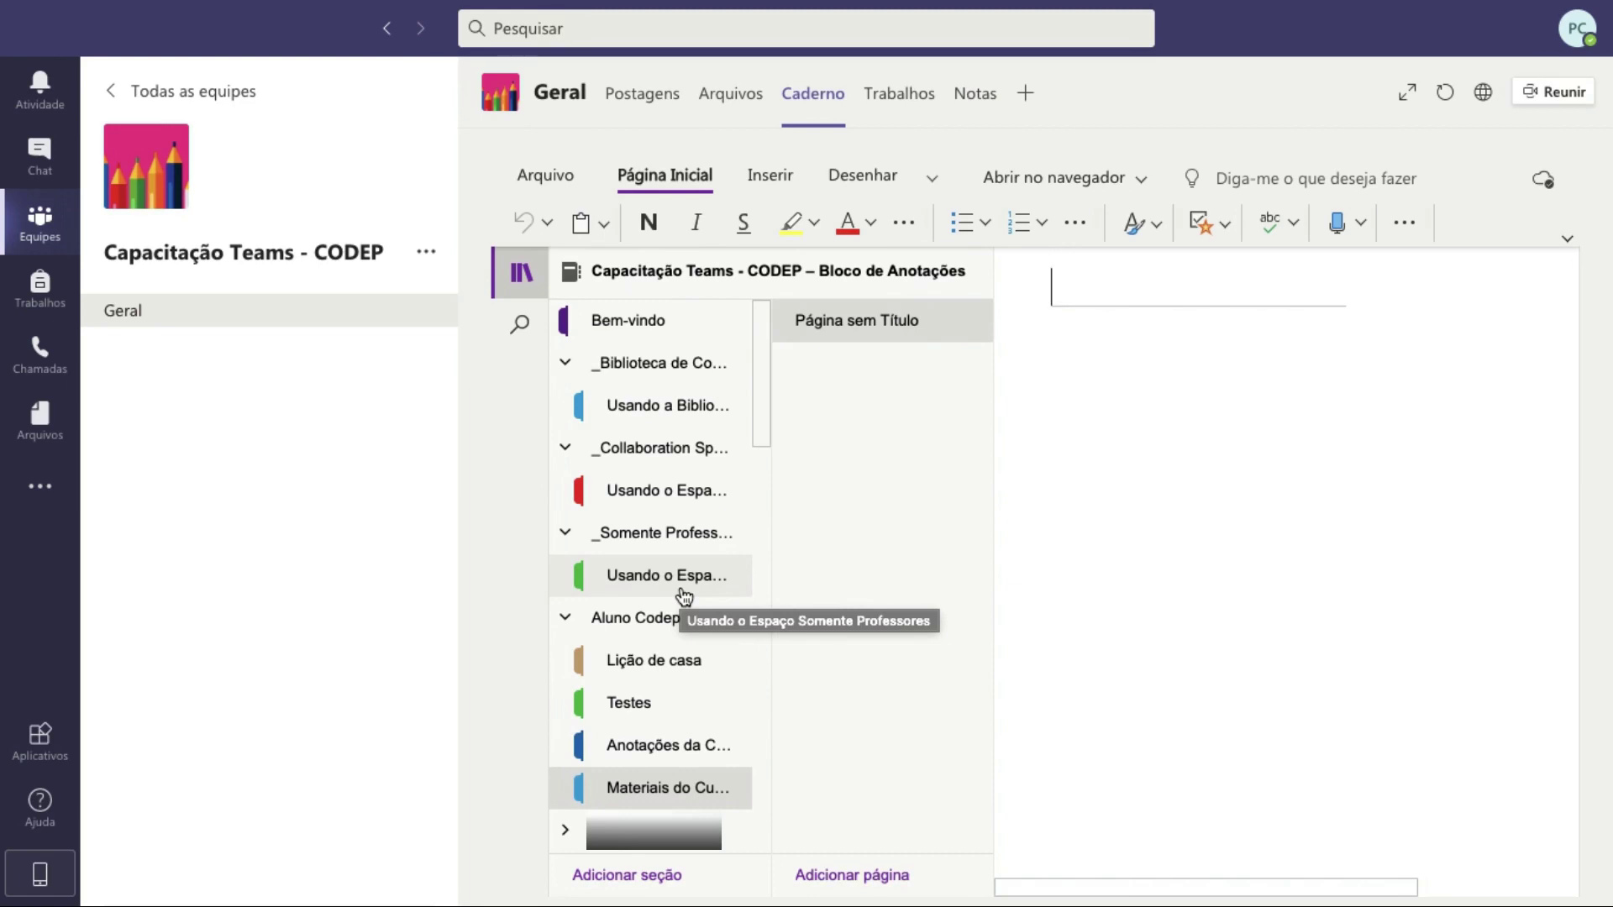
{"action": "left_click", "coordinate": [653, 407]}
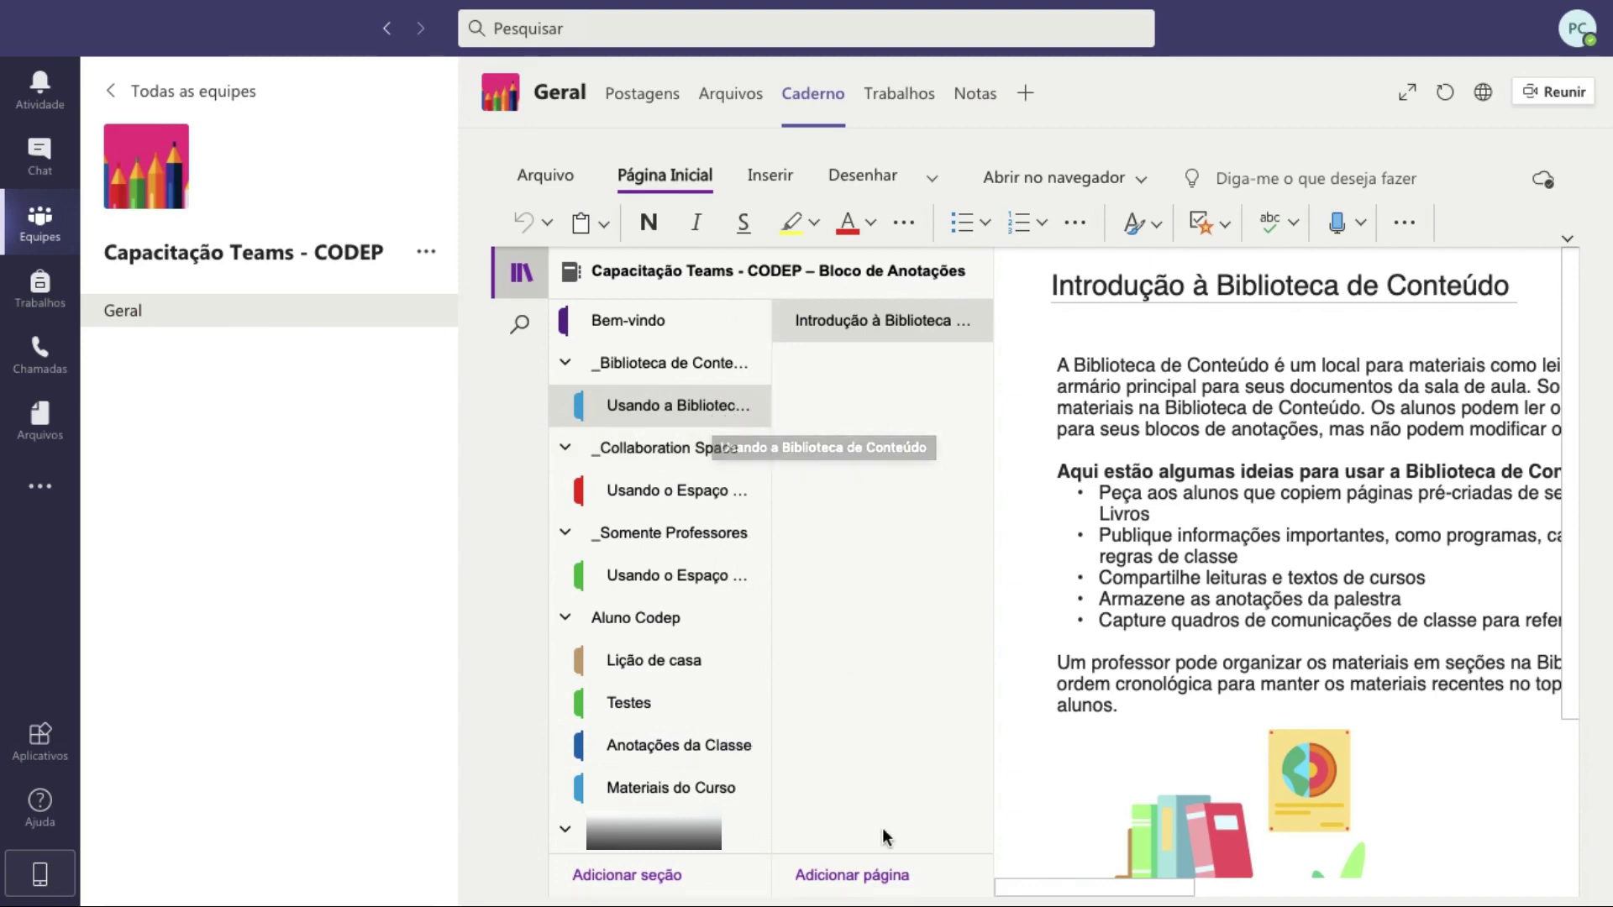
{"action": "left_click", "coordinate": [866, 889]}
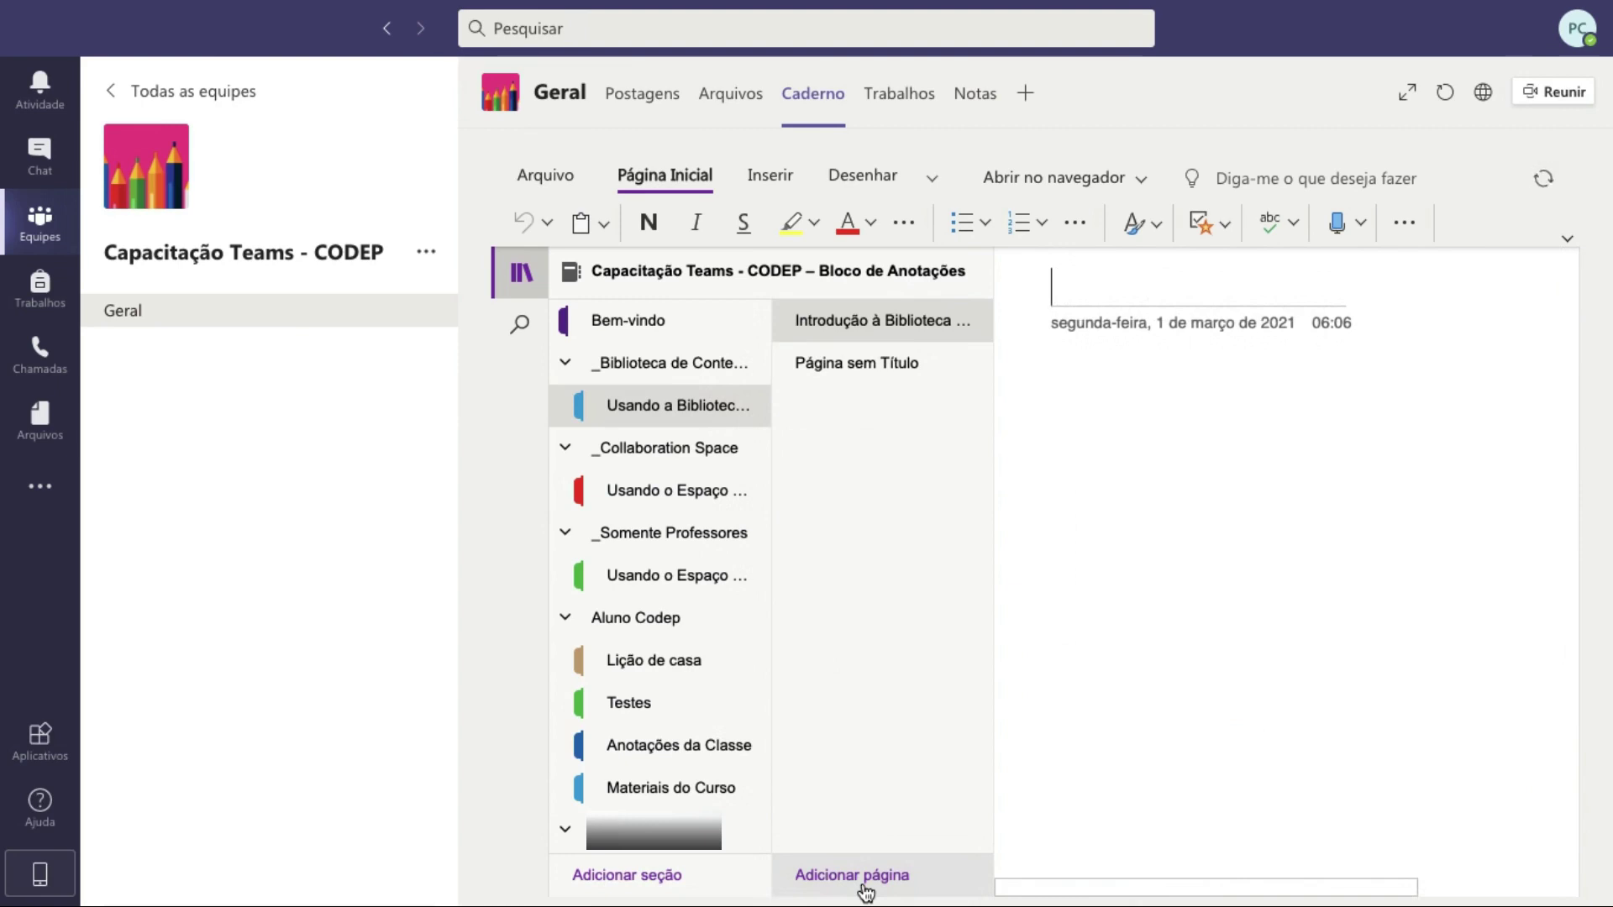
{"action": "type", "text": "Ref"}
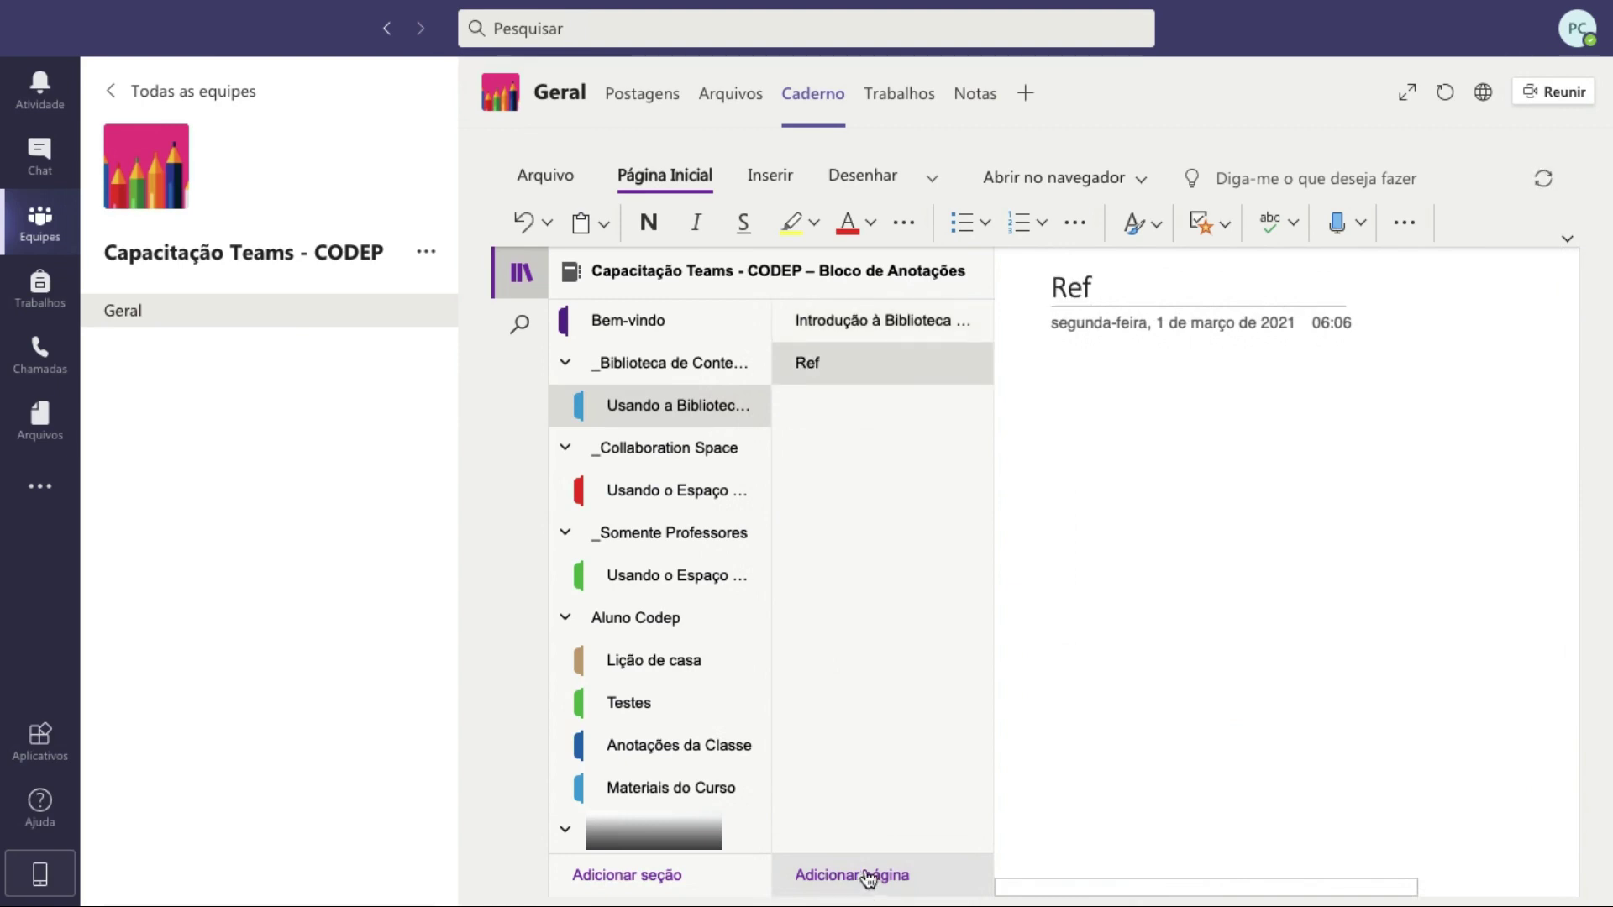
{"action": "type", "text": "erências"}
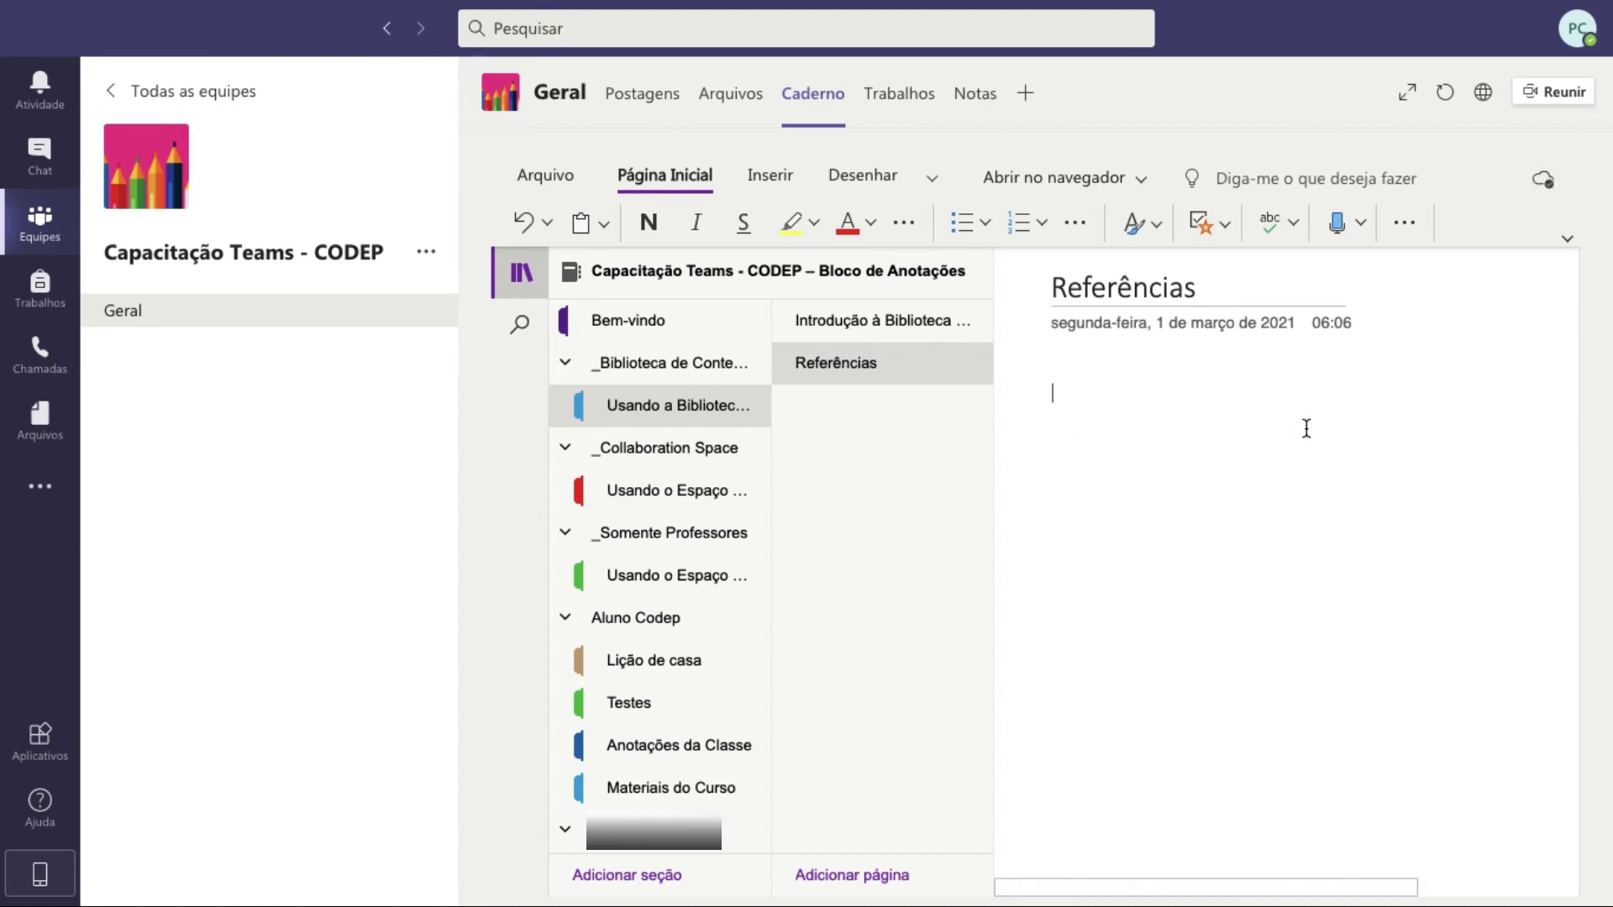
Insert a link on the Referências page with the display text "Manual Rápido sobre a Plataforma Teams" and the copied PDF address
{"action": "left_click", "coordinate": [759, 193]}
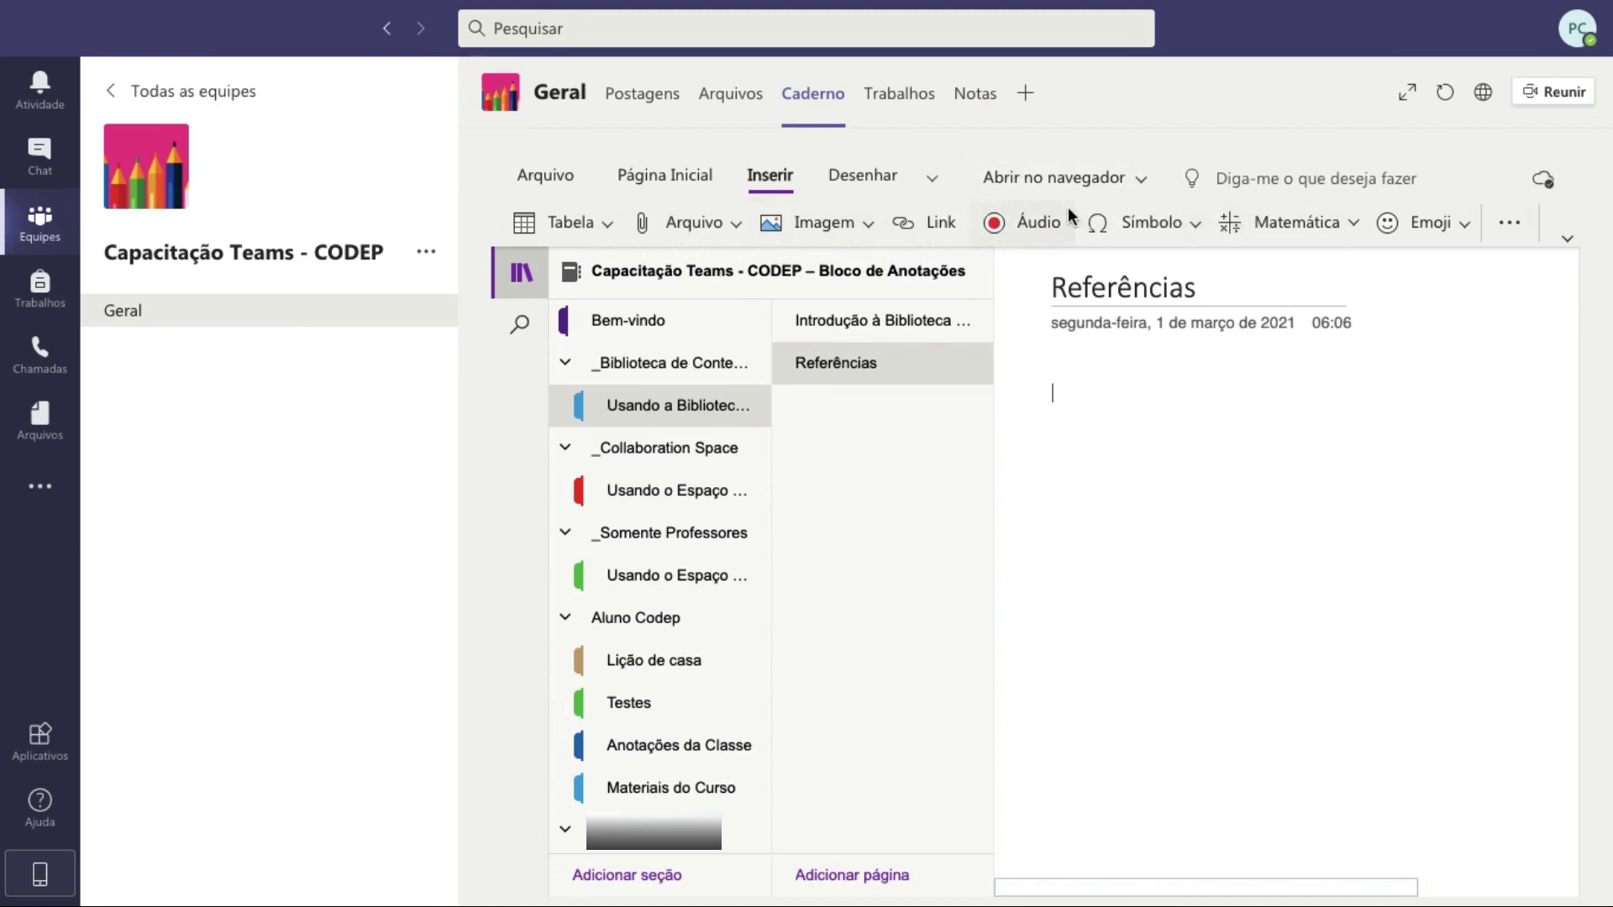
{"action": "key", "text": "ctrl+super+f"}
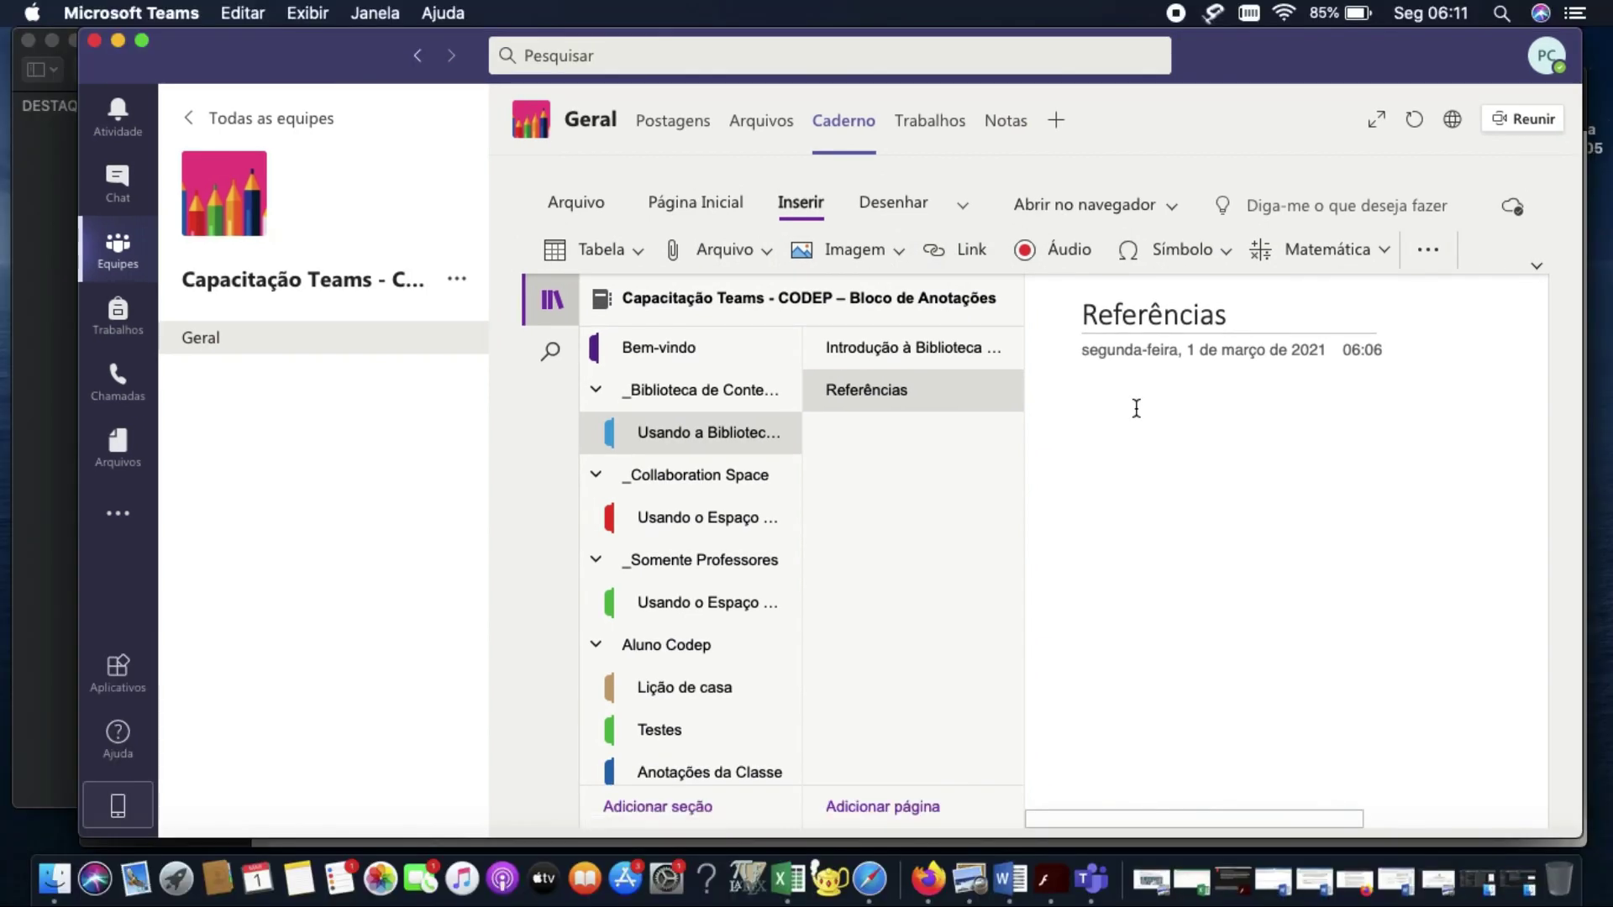
{"action": "left_click", "coordinate": [963, 249]}
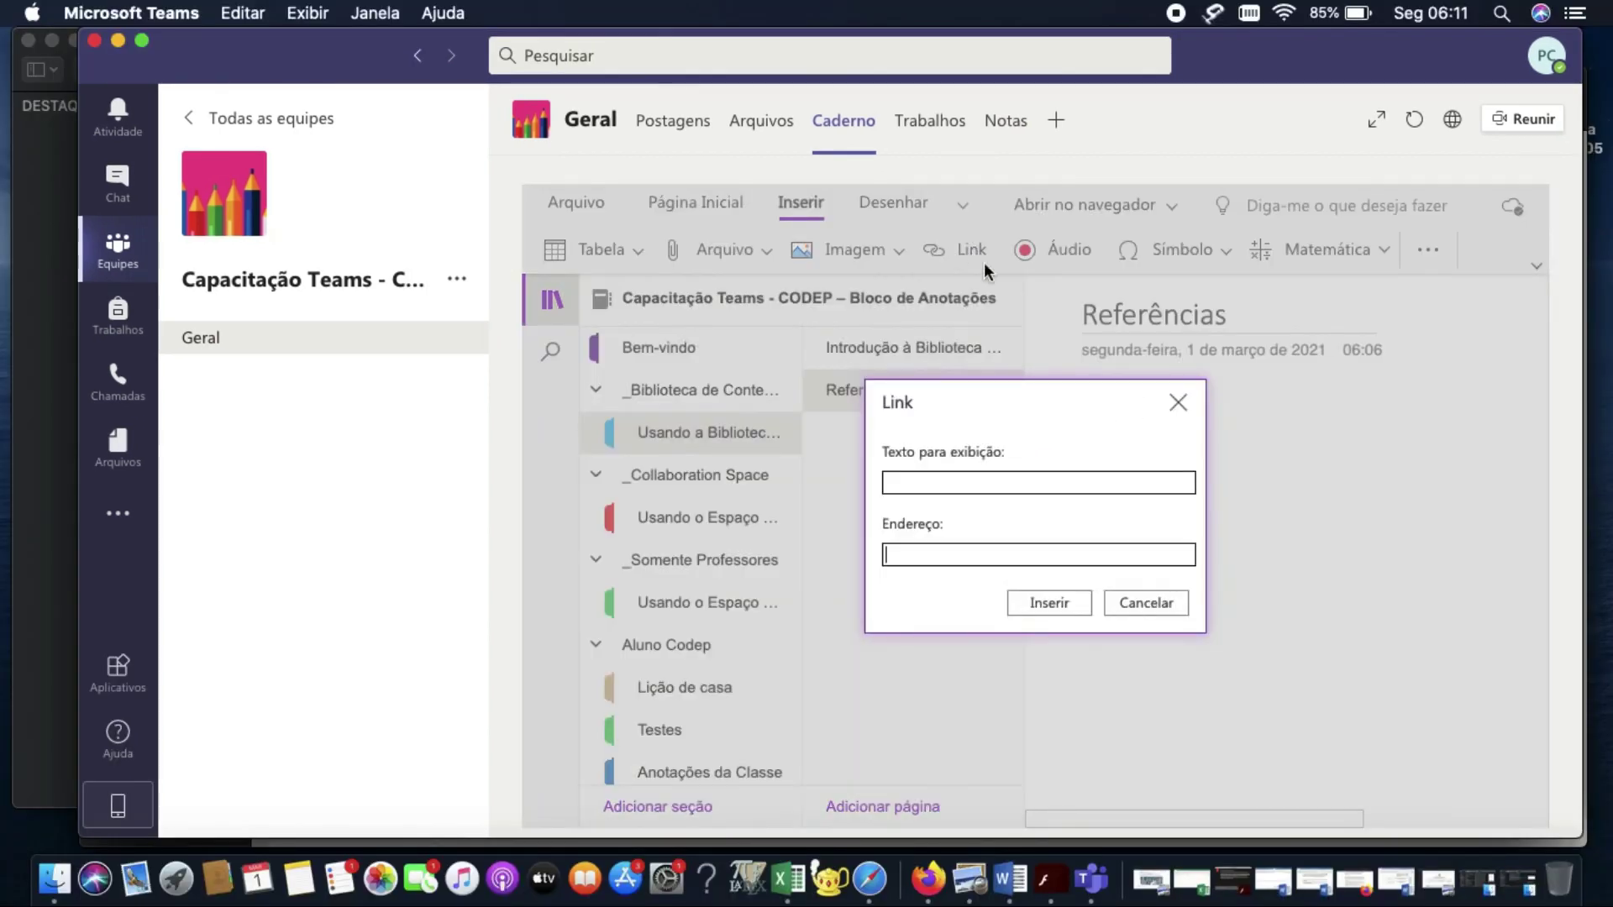
{"action": "type", "text": "Manual Rápido sobre a Plataforma Teas"}
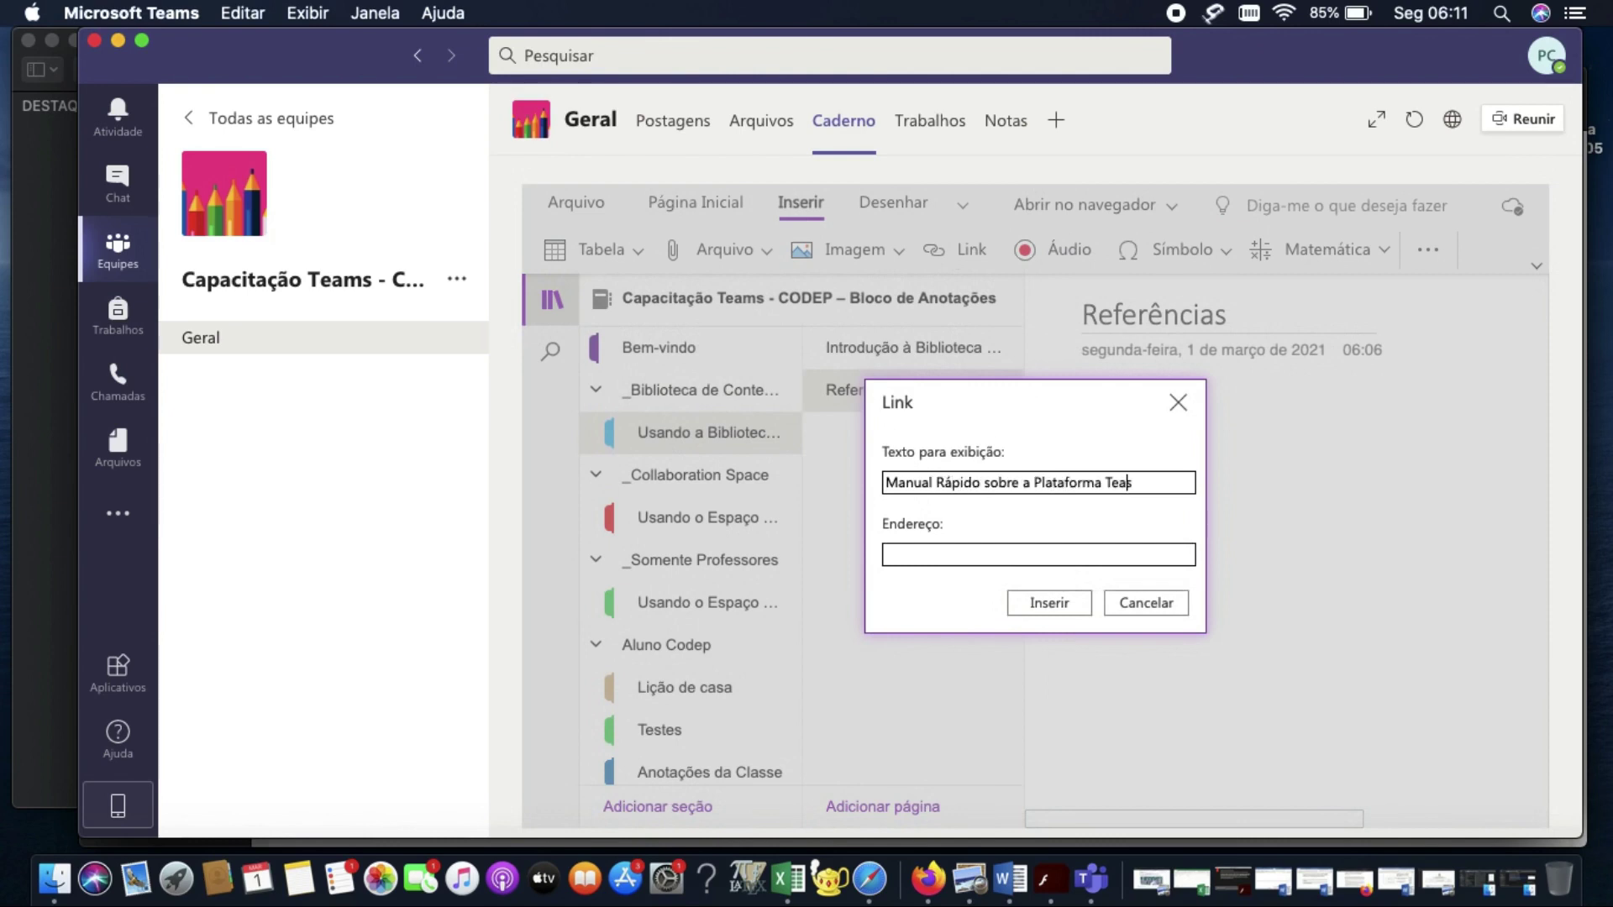
{"action": "left_click", "coordinate": [1023, 555]}
{"action": "key", "text": "super+v"}
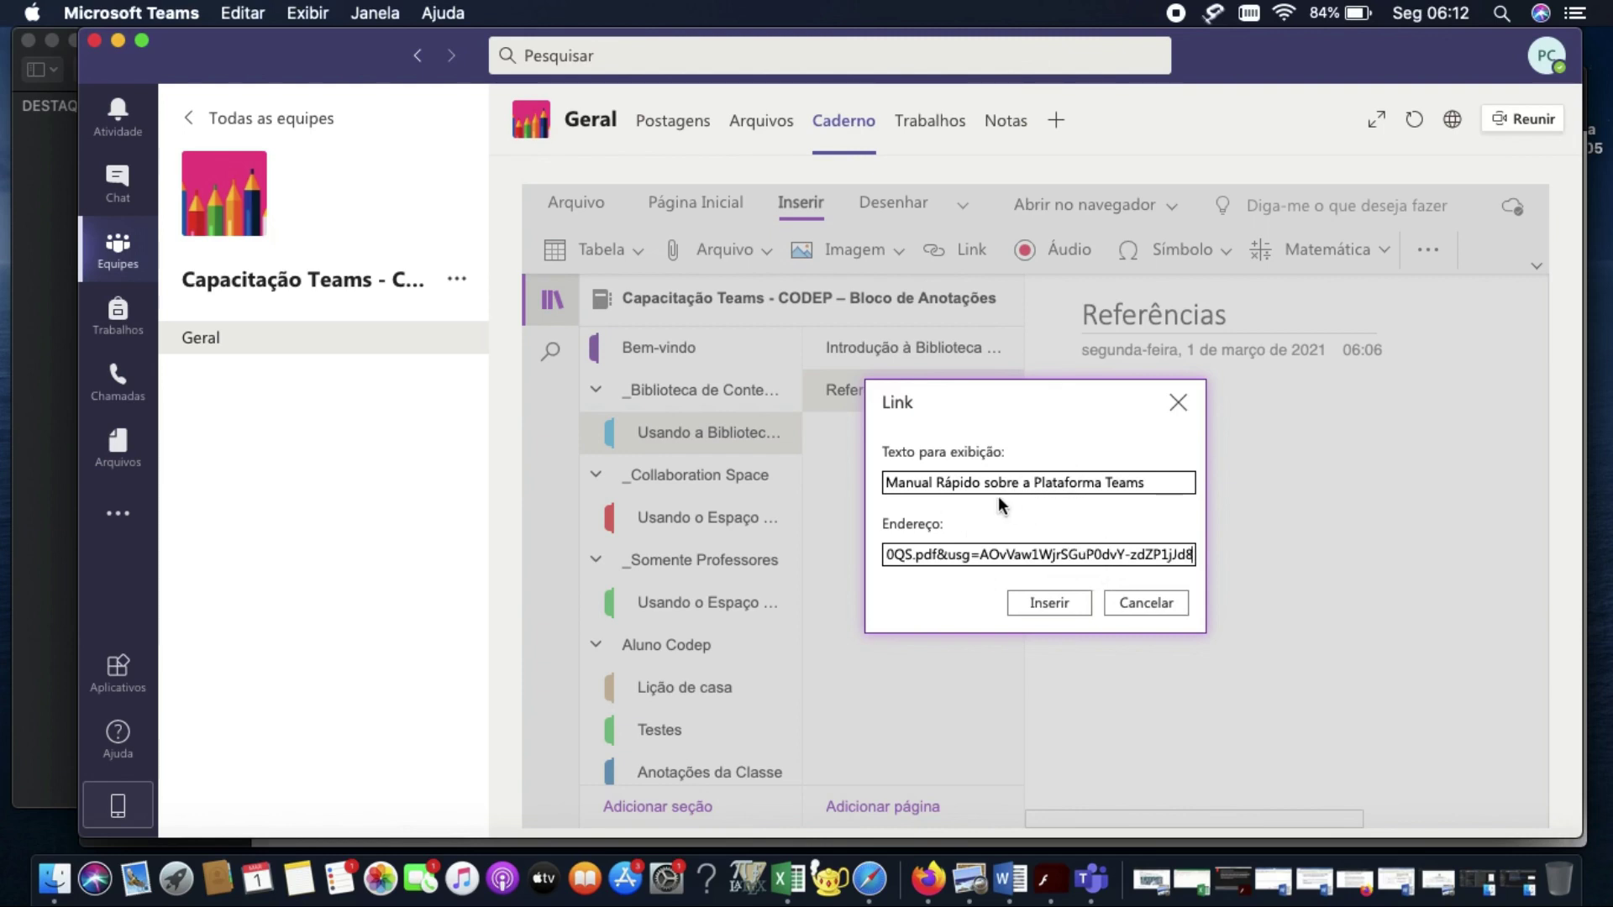
{"action": "key", "text": "Return"}
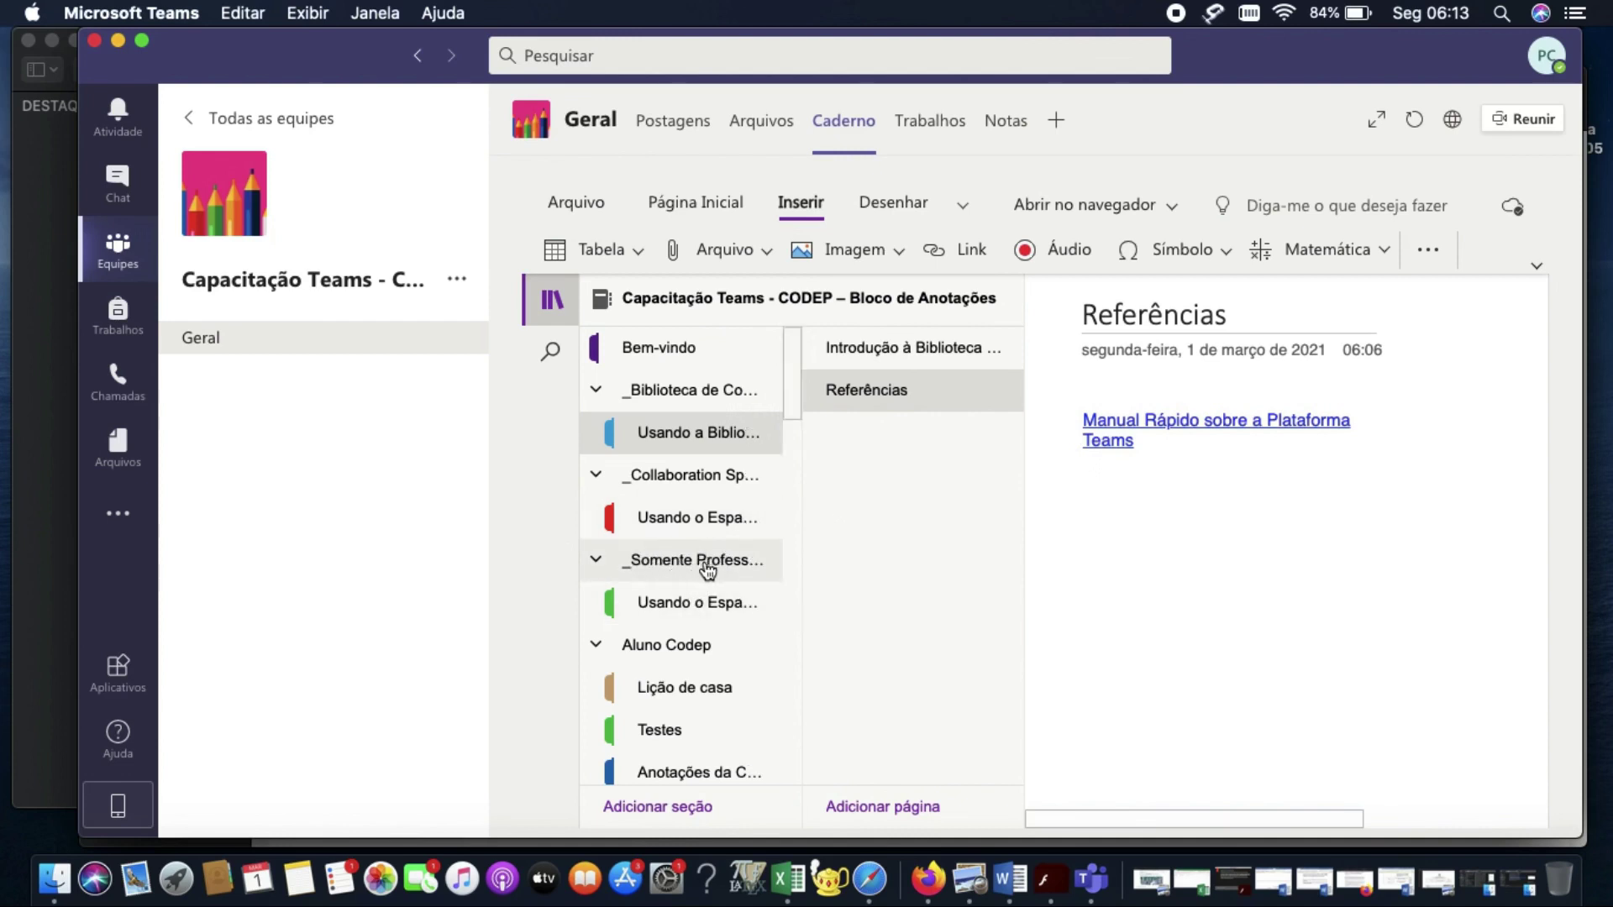
Open the introduction page in the _Somente Professores section group
{"action": "left_click", "coordinate": [711, 601]}
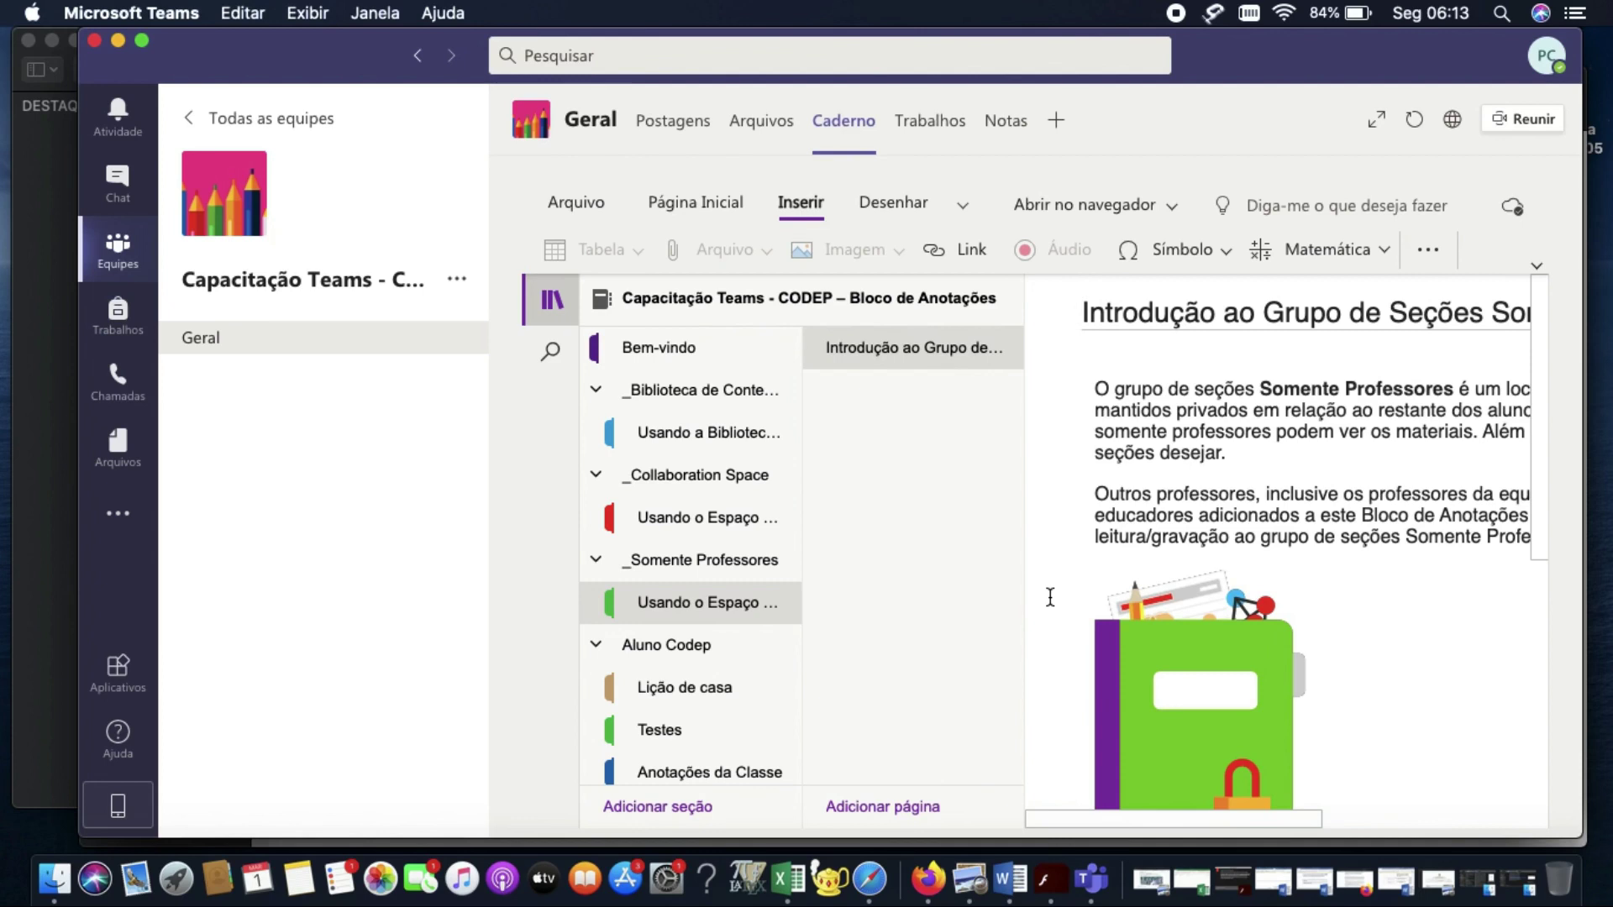
Add a page titled "Tutoria individualizada" to the Lição de casa section of the first student's private notebook
{"action": "scroll", "coordinate": [691, 468], "scroll_direction": "down", "scroll_amount": 5}
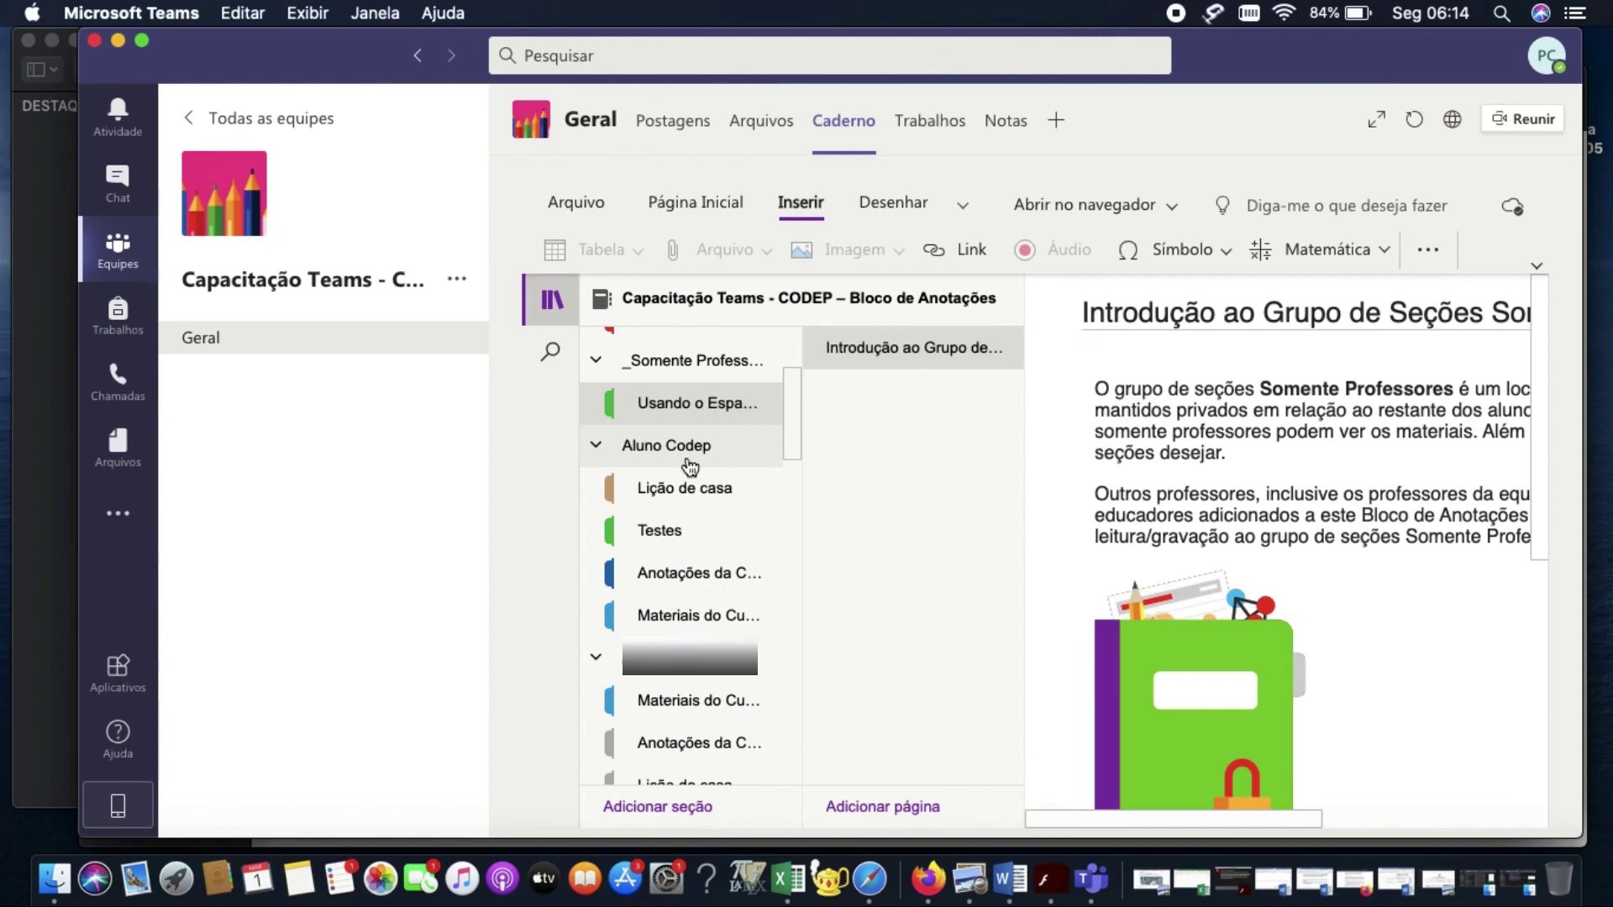
{"action": "left_click", "coordinate": [681, 504]}
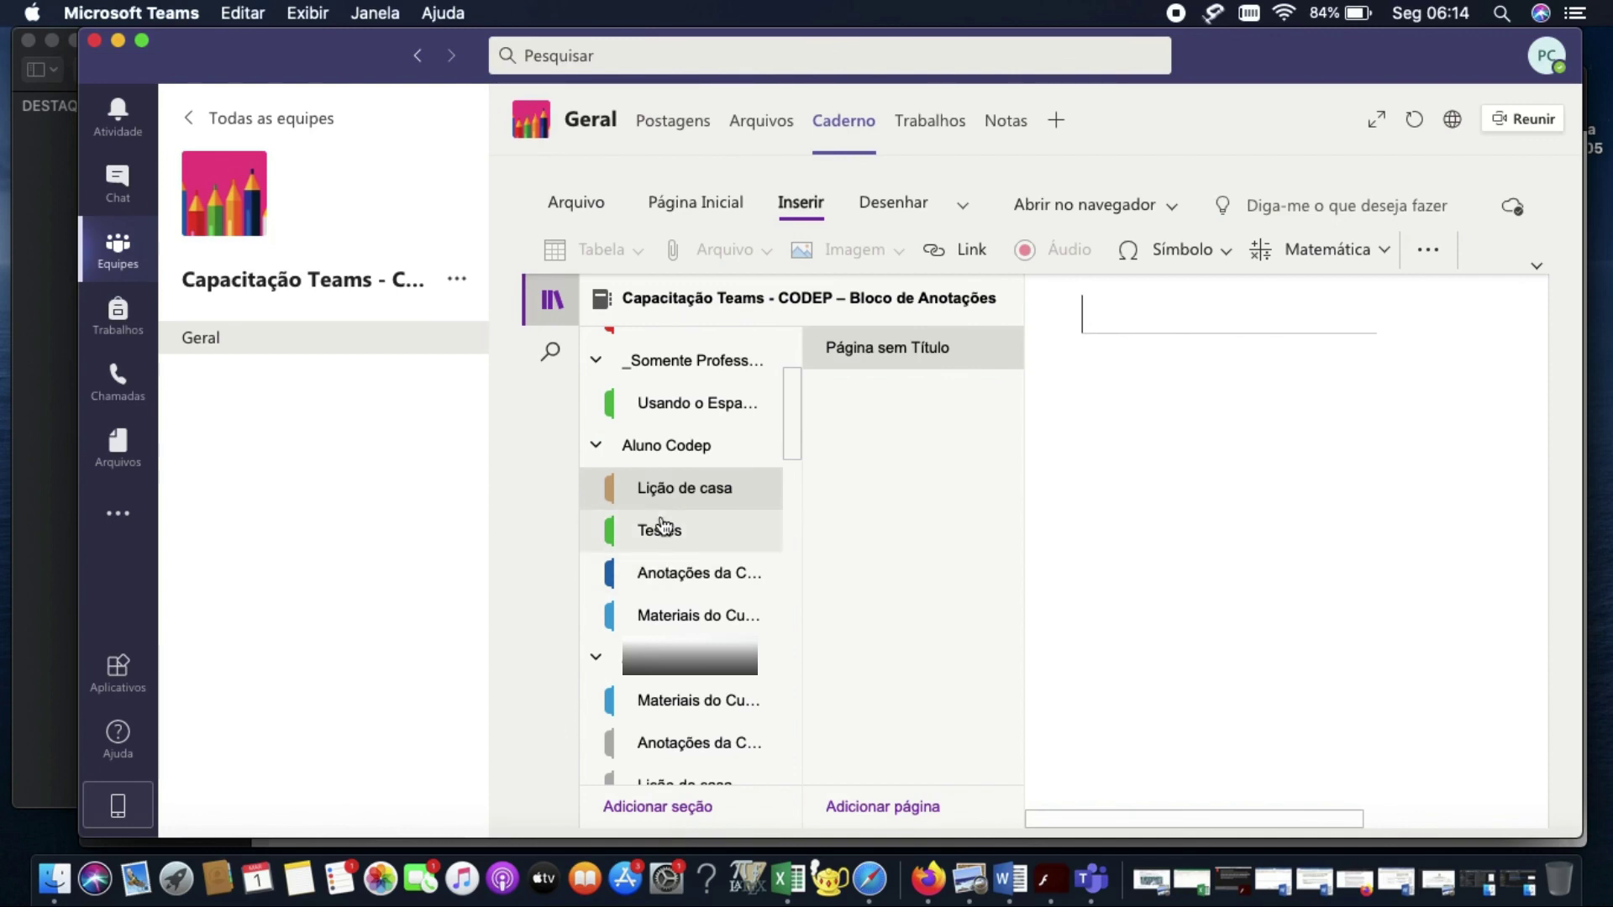
{"action": "left_click", "coordinate": [923, 823]}
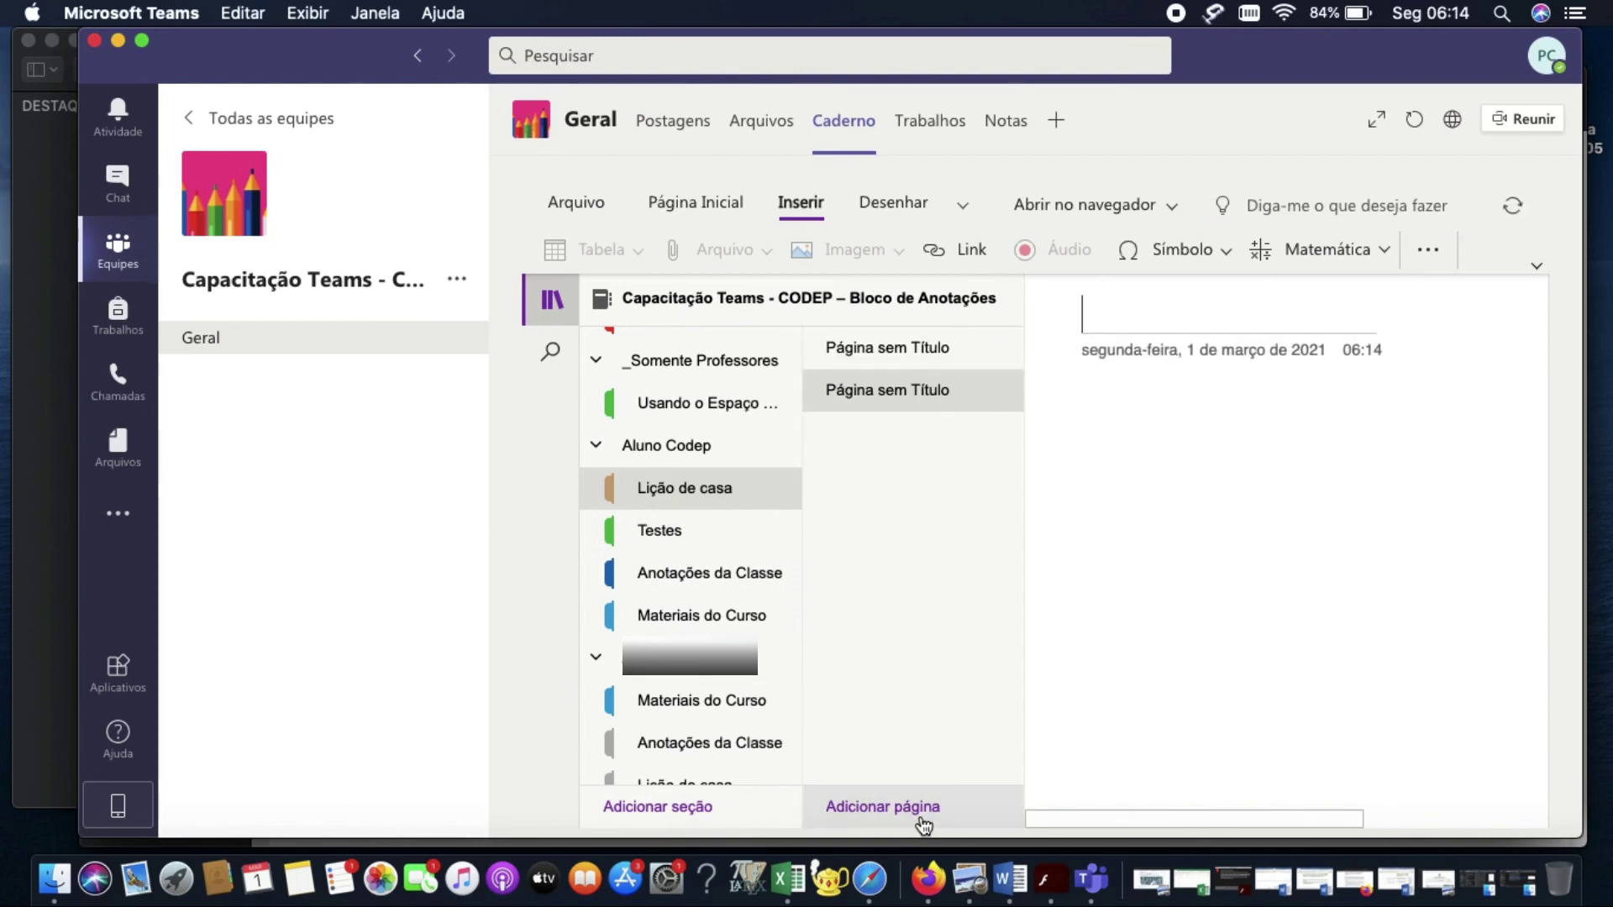
{"action": "type", "text": "T"}
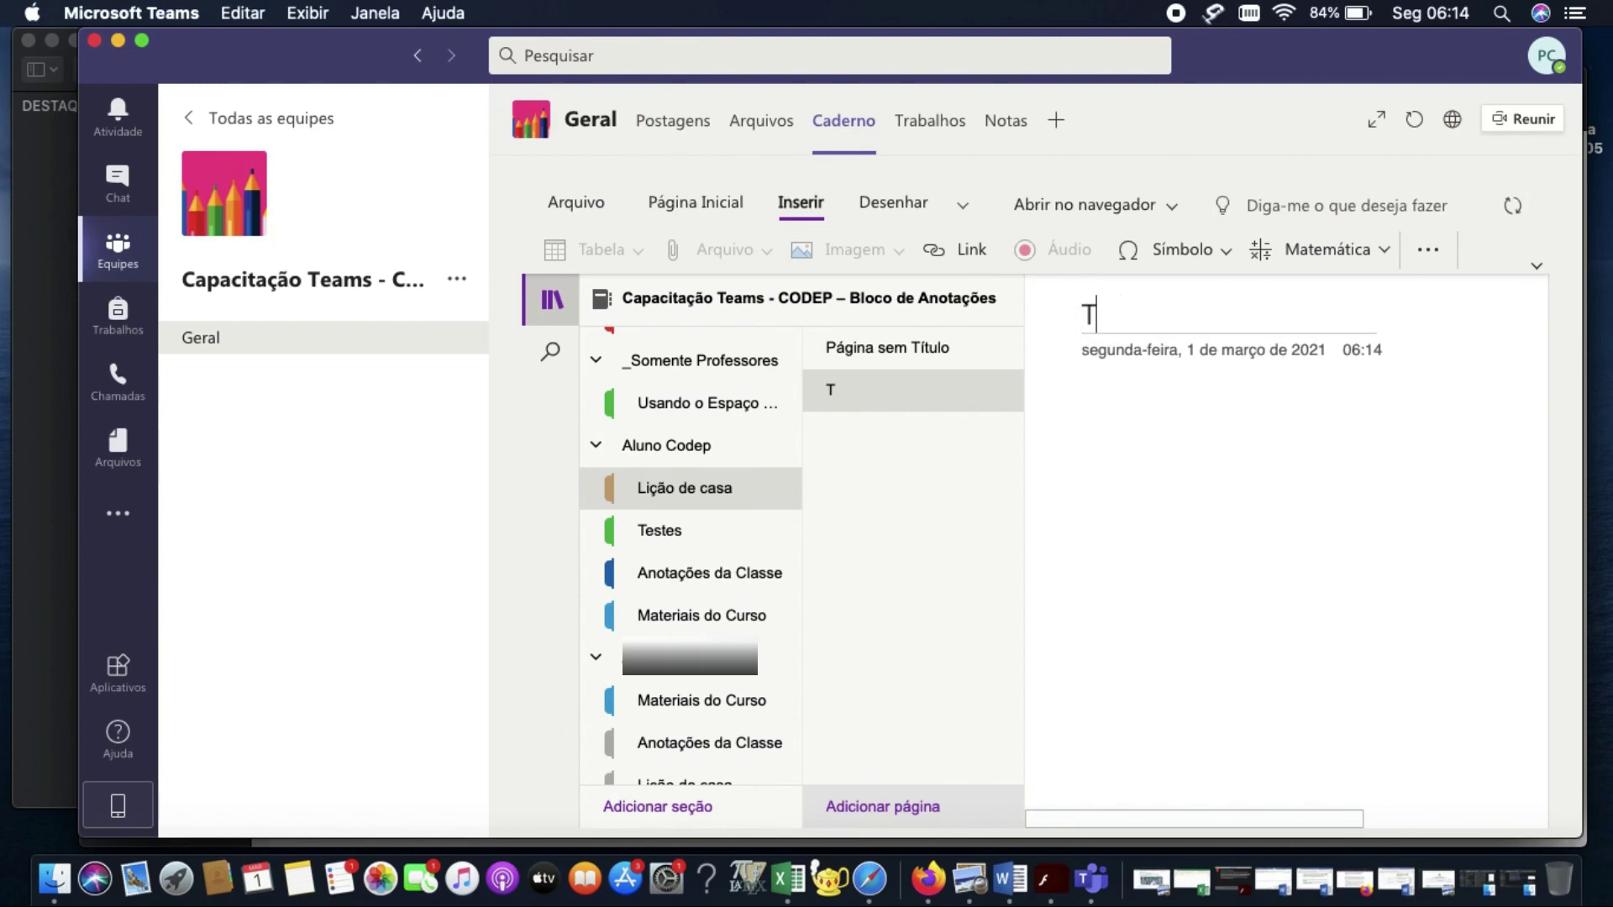
{"action": "type", "text": "utoria "}
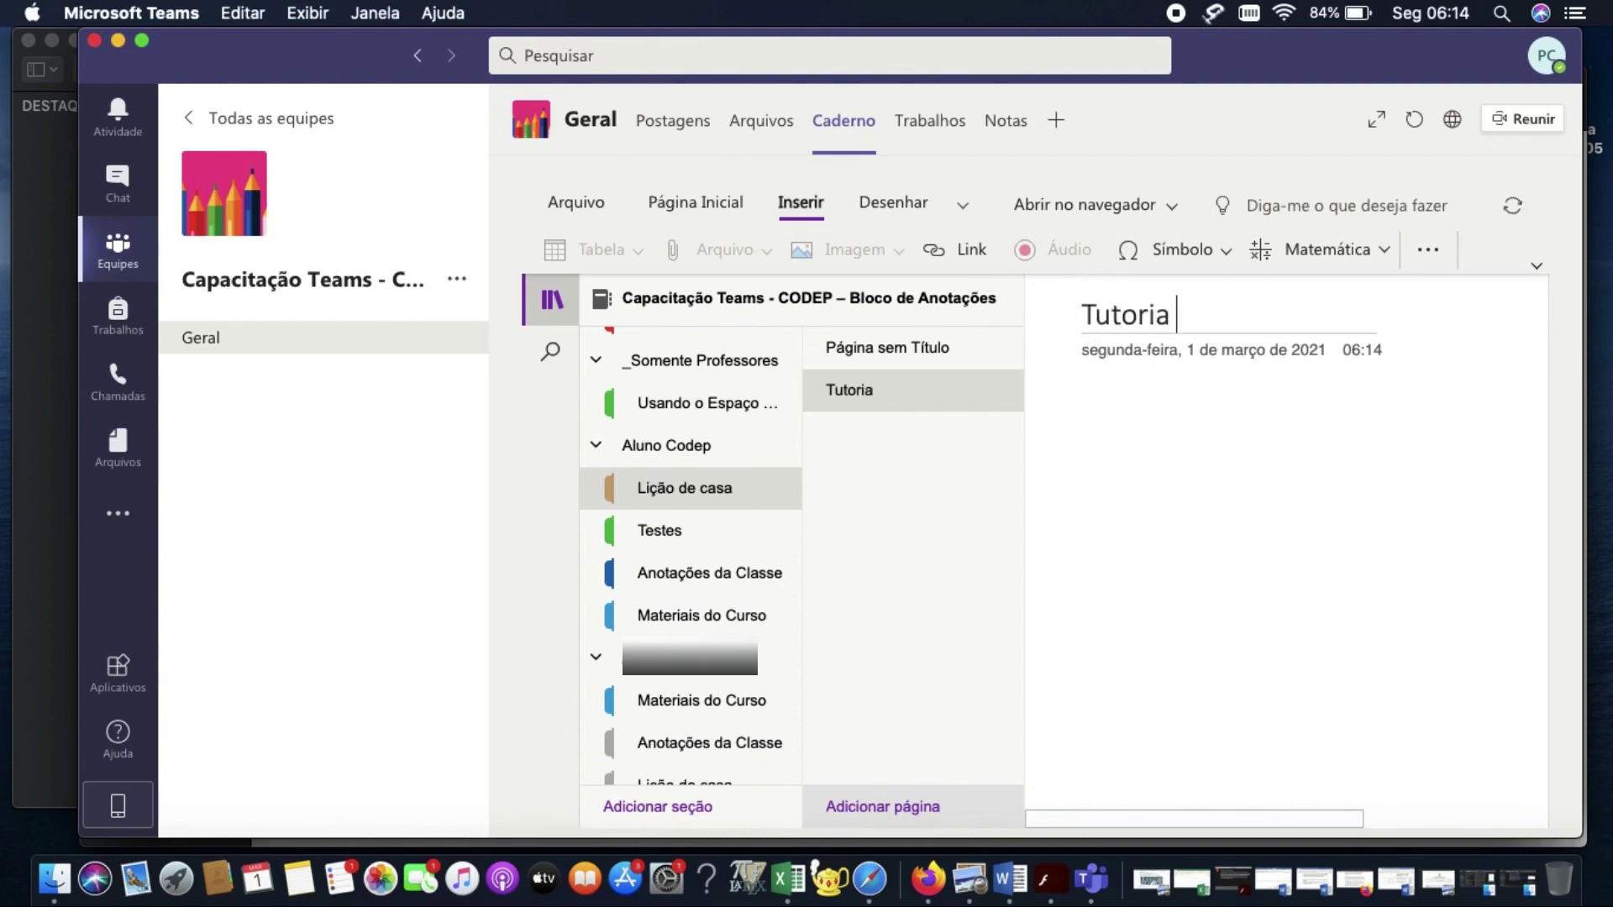
{"action": "type", "text": "individua"}
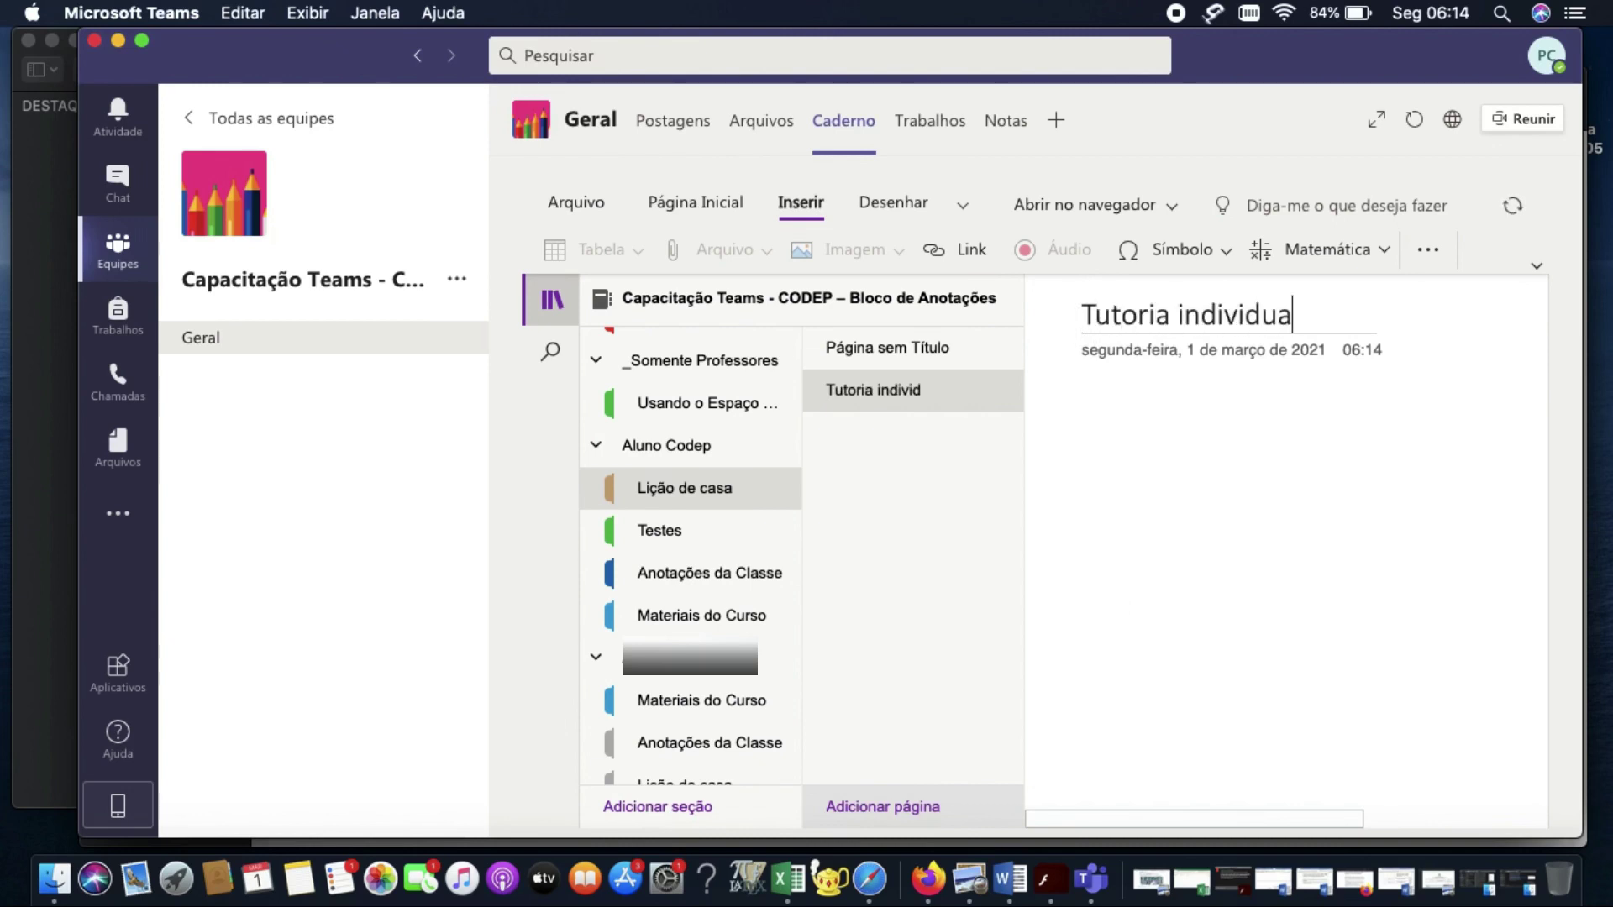
{"action": "type", "text": "lizada"}
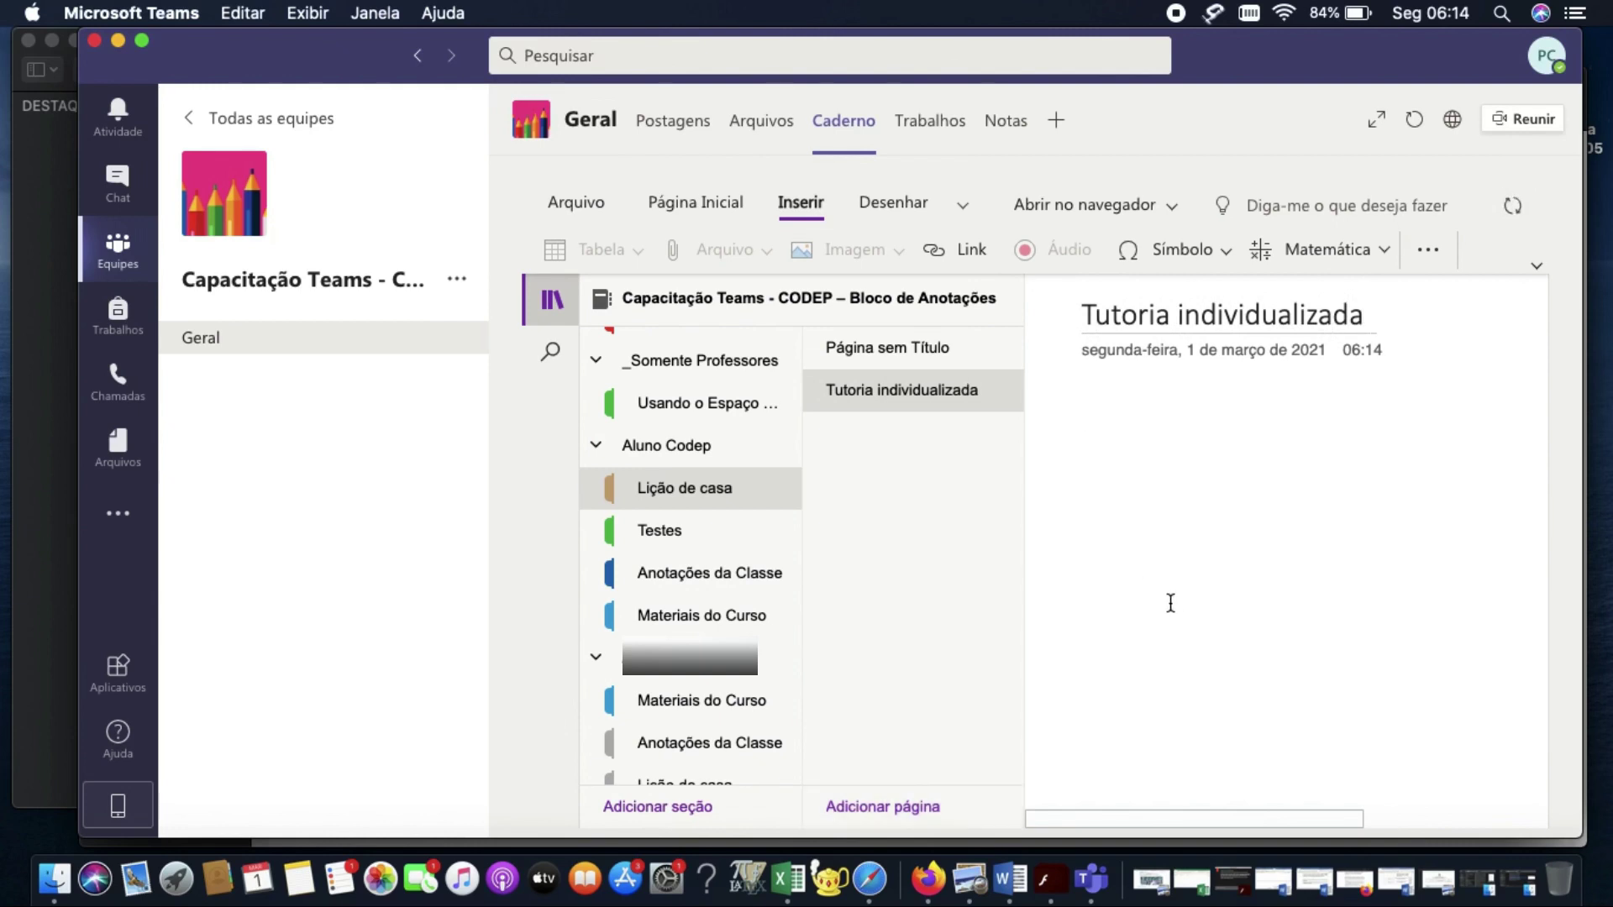
Write "-> Orientações" in the body of the Tutoria individualizada page and show the notebook's section list again
{"action": "key", "text": "Return"}
{"action": "type", "text": "-> O"}
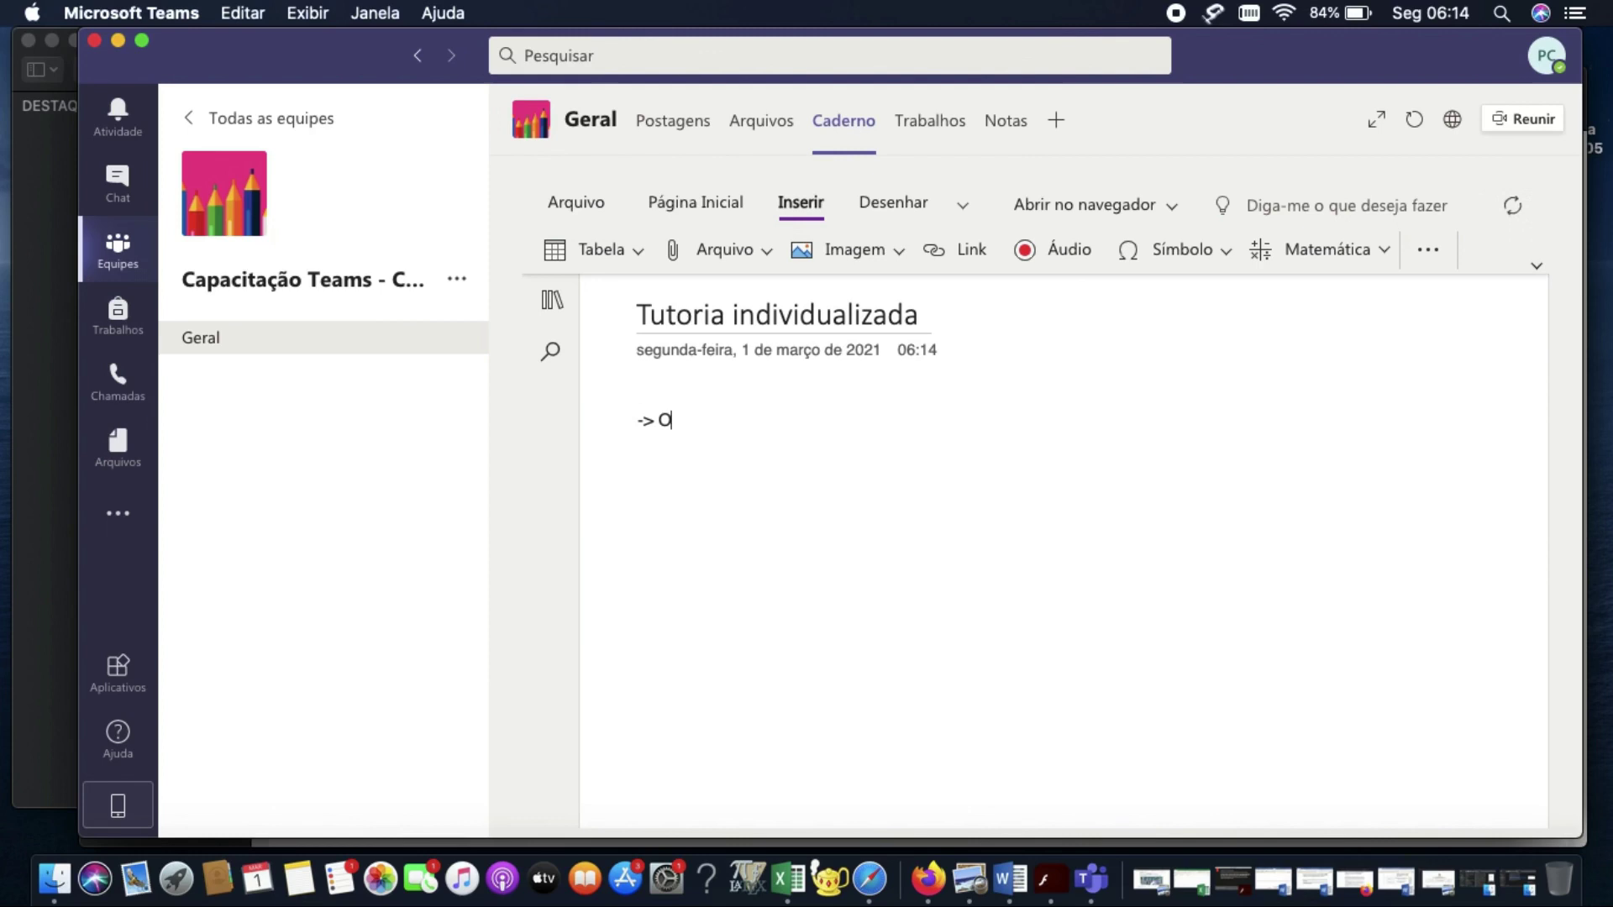
{"action": "type", "text": "rientações"}
{"action": "left_click", "coordinate": [553, 301]}
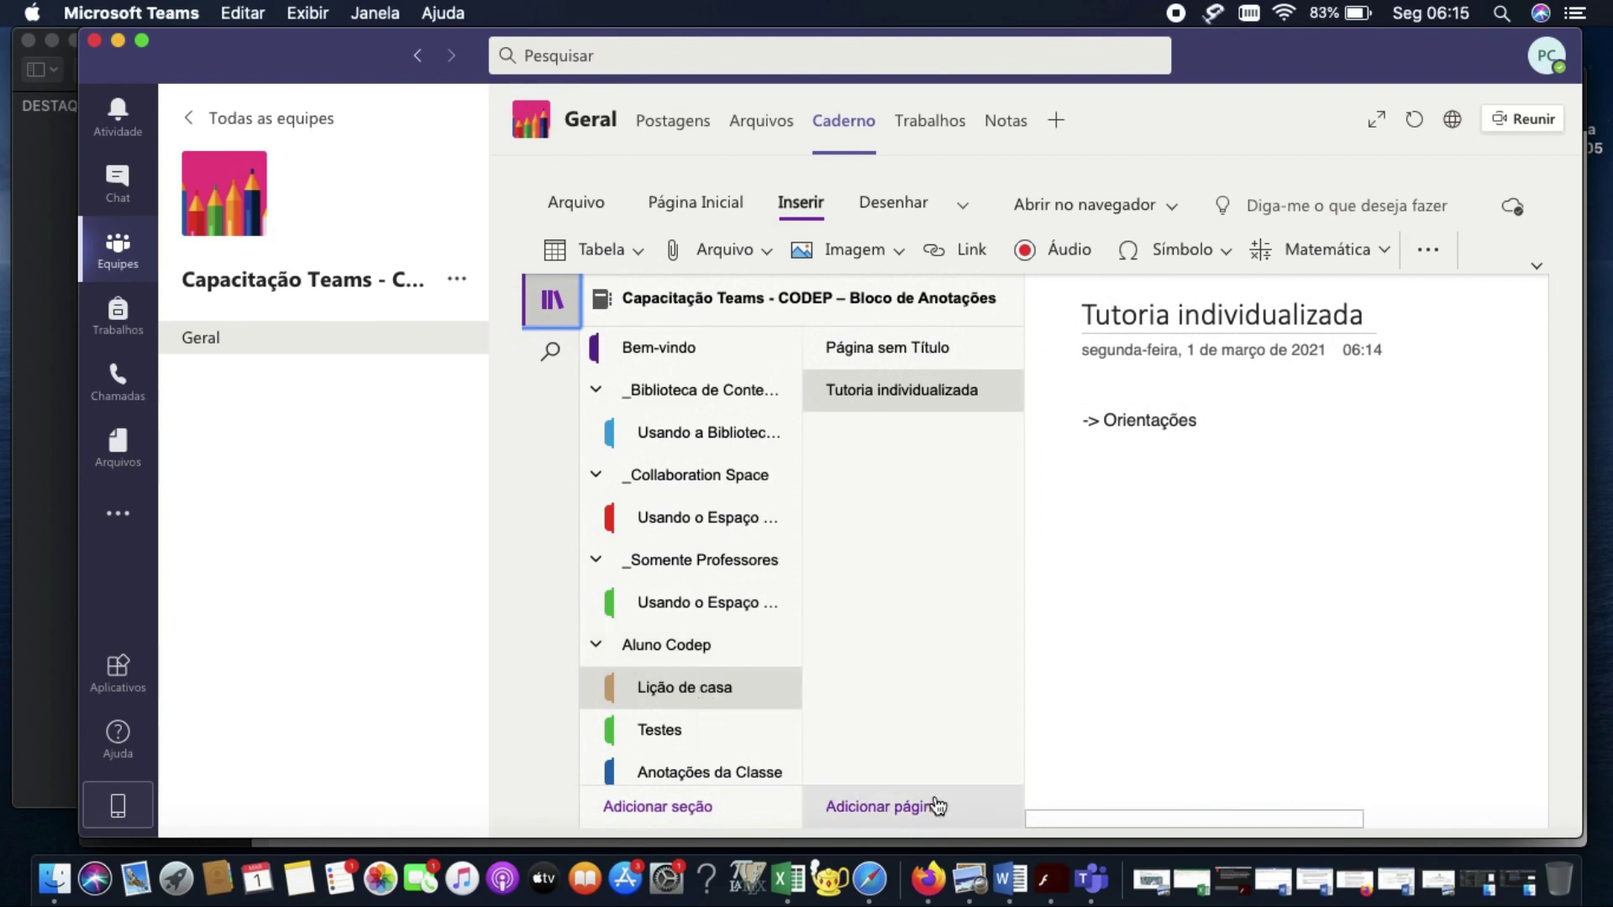
{"action": "scroll", "coordinate": [765, 672], "scroll_direction": "down", "scroll_amount": 3}
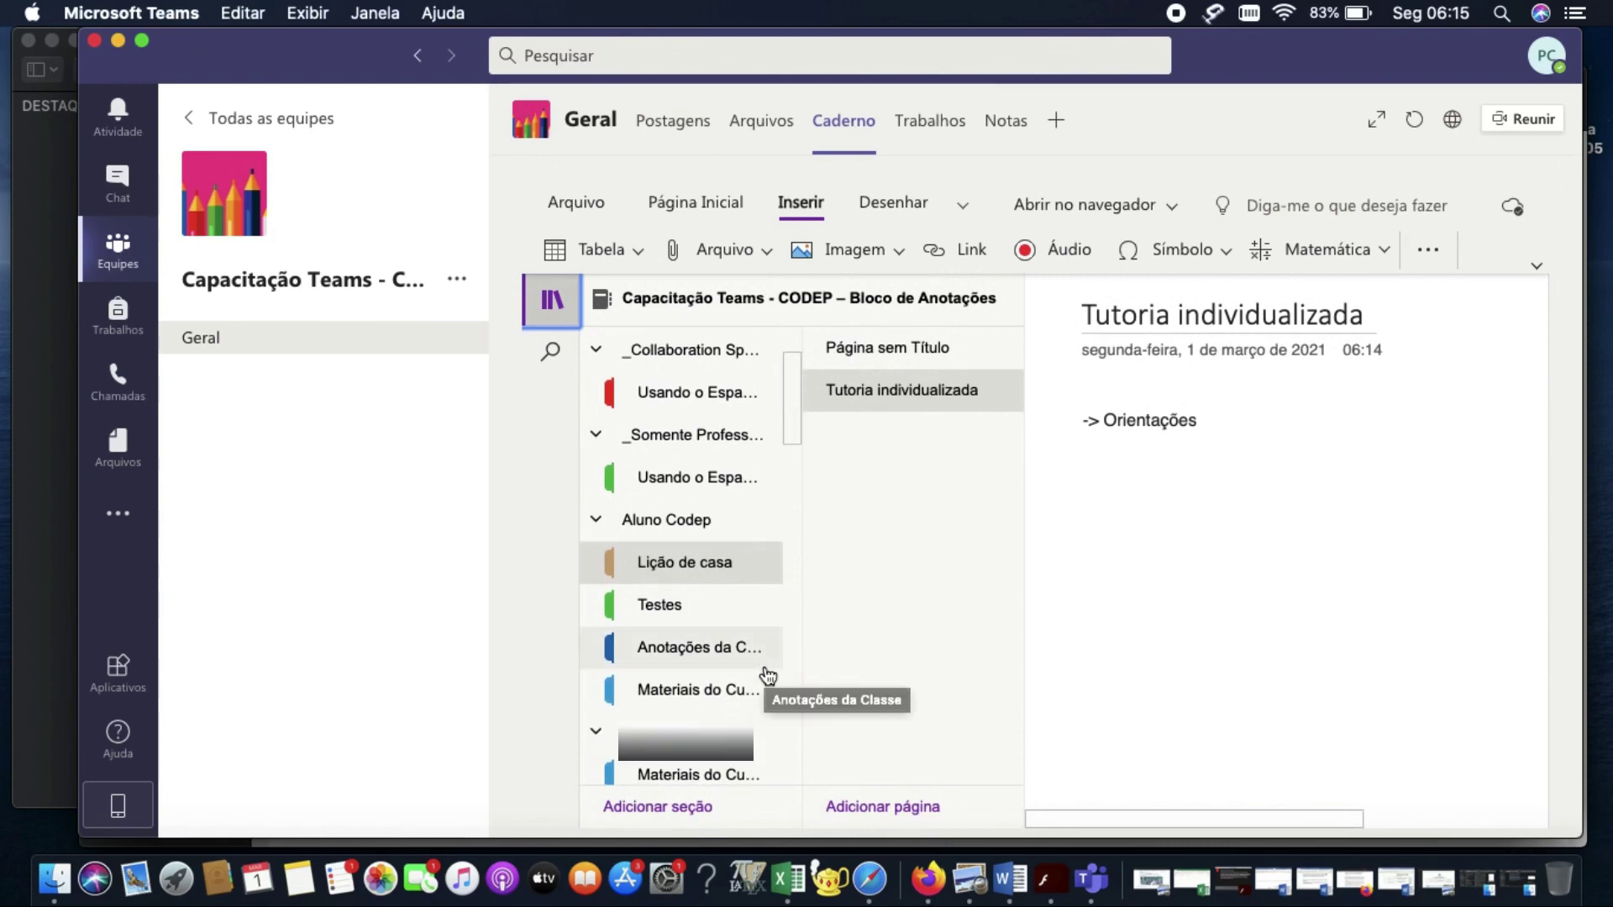
{"action": "scroll", "coordinate": [765, 674], "scroll_direction": "up", "scroll_amount": 2}
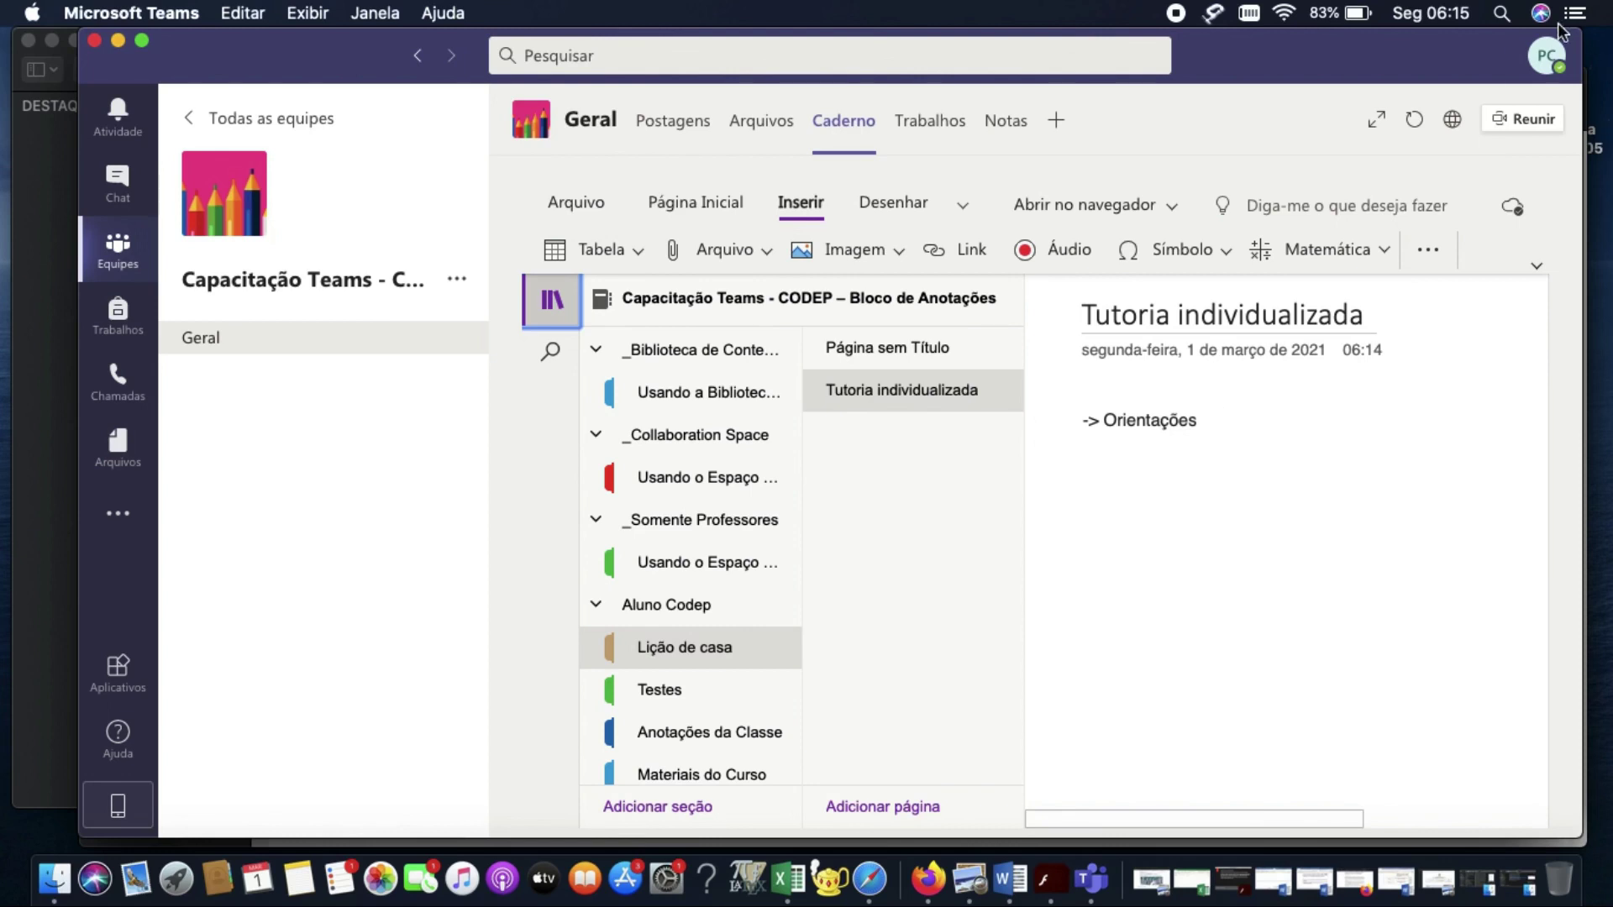
Sign out of the teacher account and sign in to Teams with the student account's e-mail
{"action": "left_click", "coordinate": [1544, 67]}
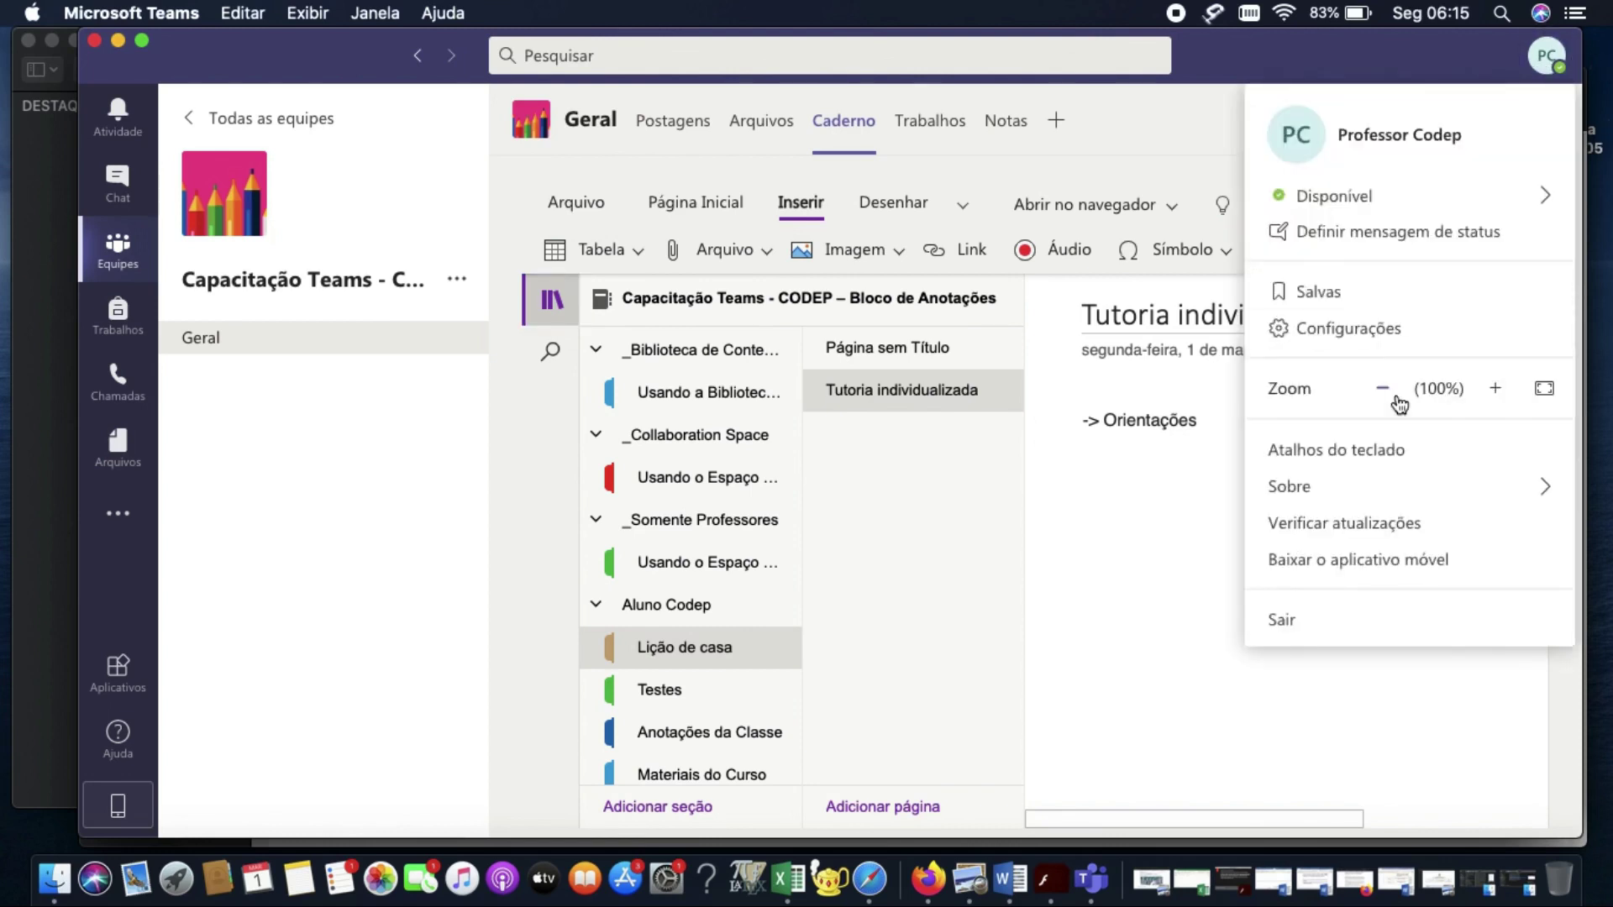
{"action": "left_click", "coordinate": [1299, 619]}
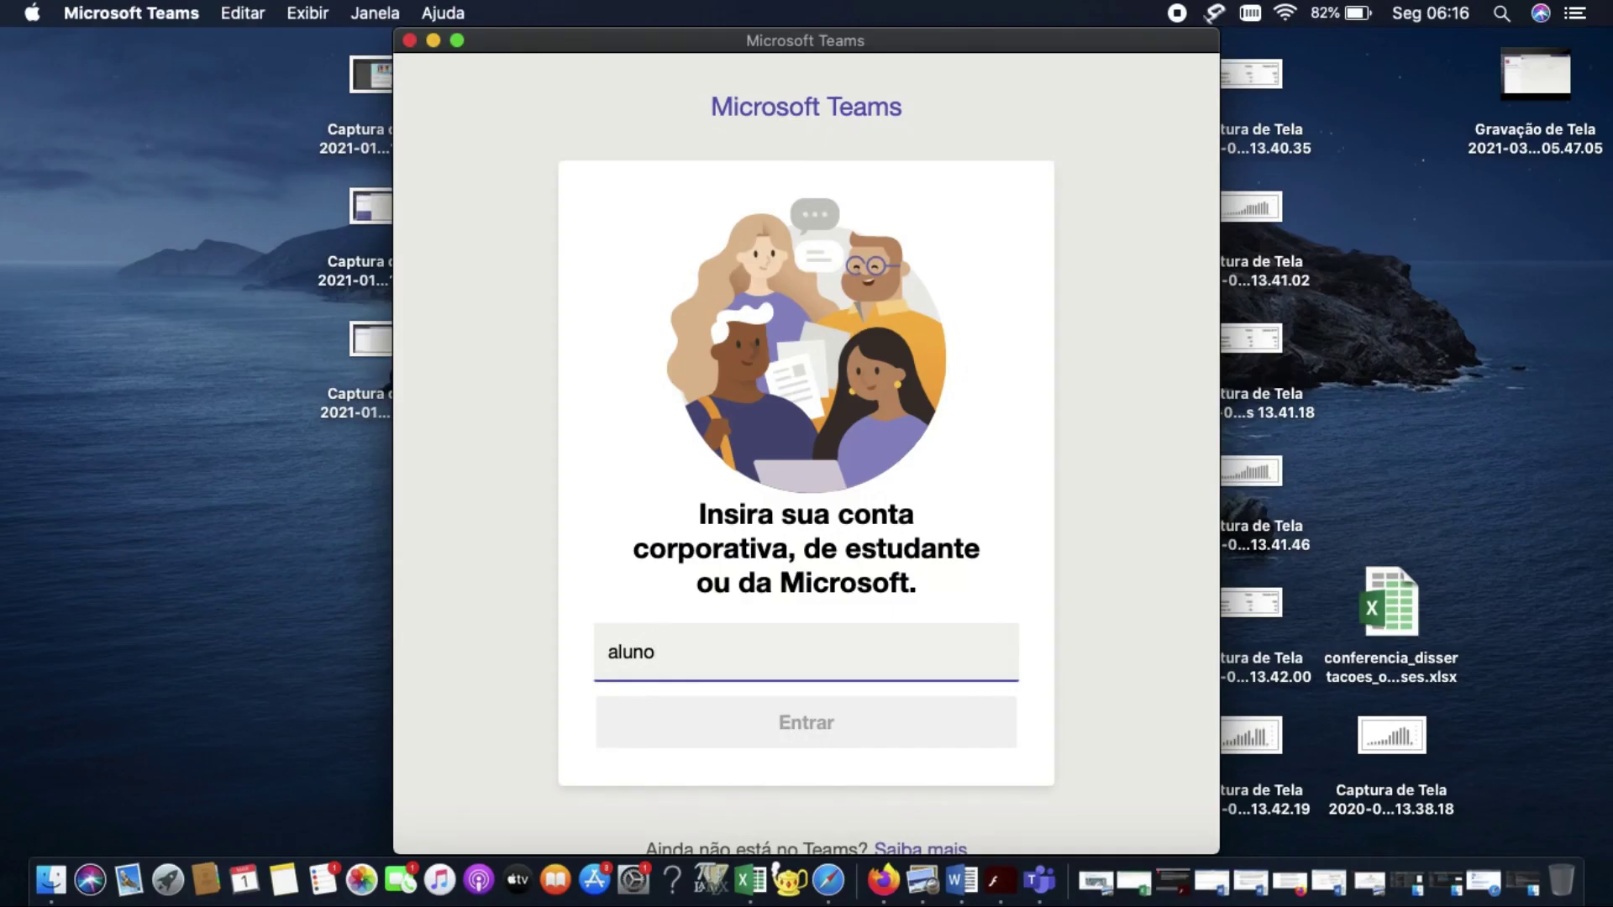
{"action": "type", "text": "_codep@"}
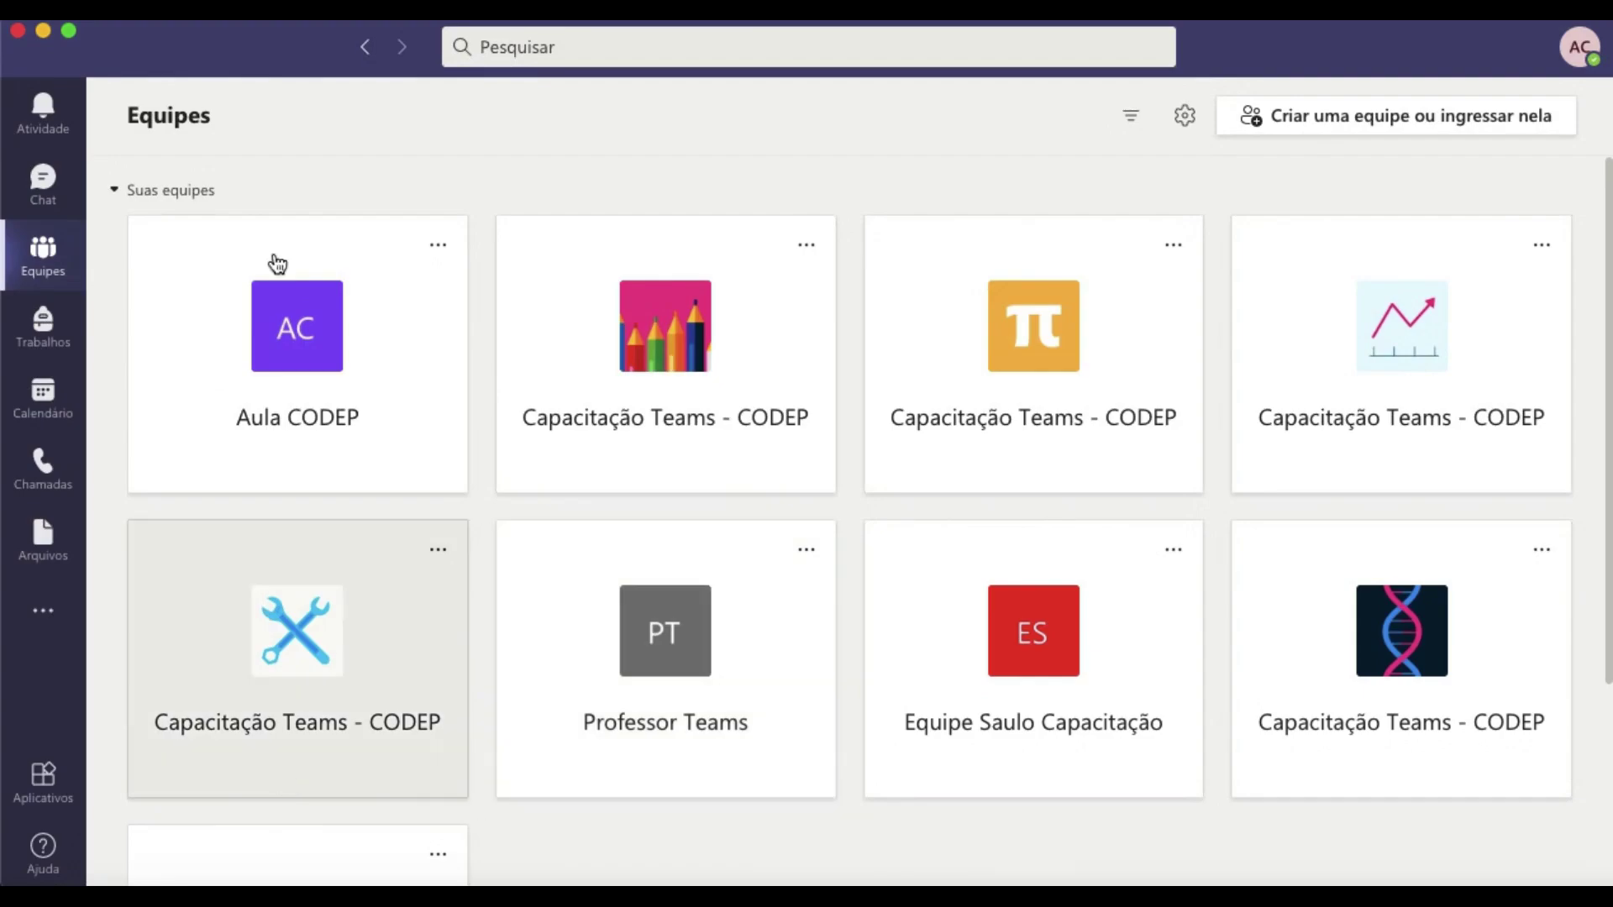
Open the class notebook of the Capacitação Teams - CODEP team with the coloured-pencils image and view its Referências page in Biblioteca de Conteúdo
{"action": "left_click", "coordinate": [690, 457]}
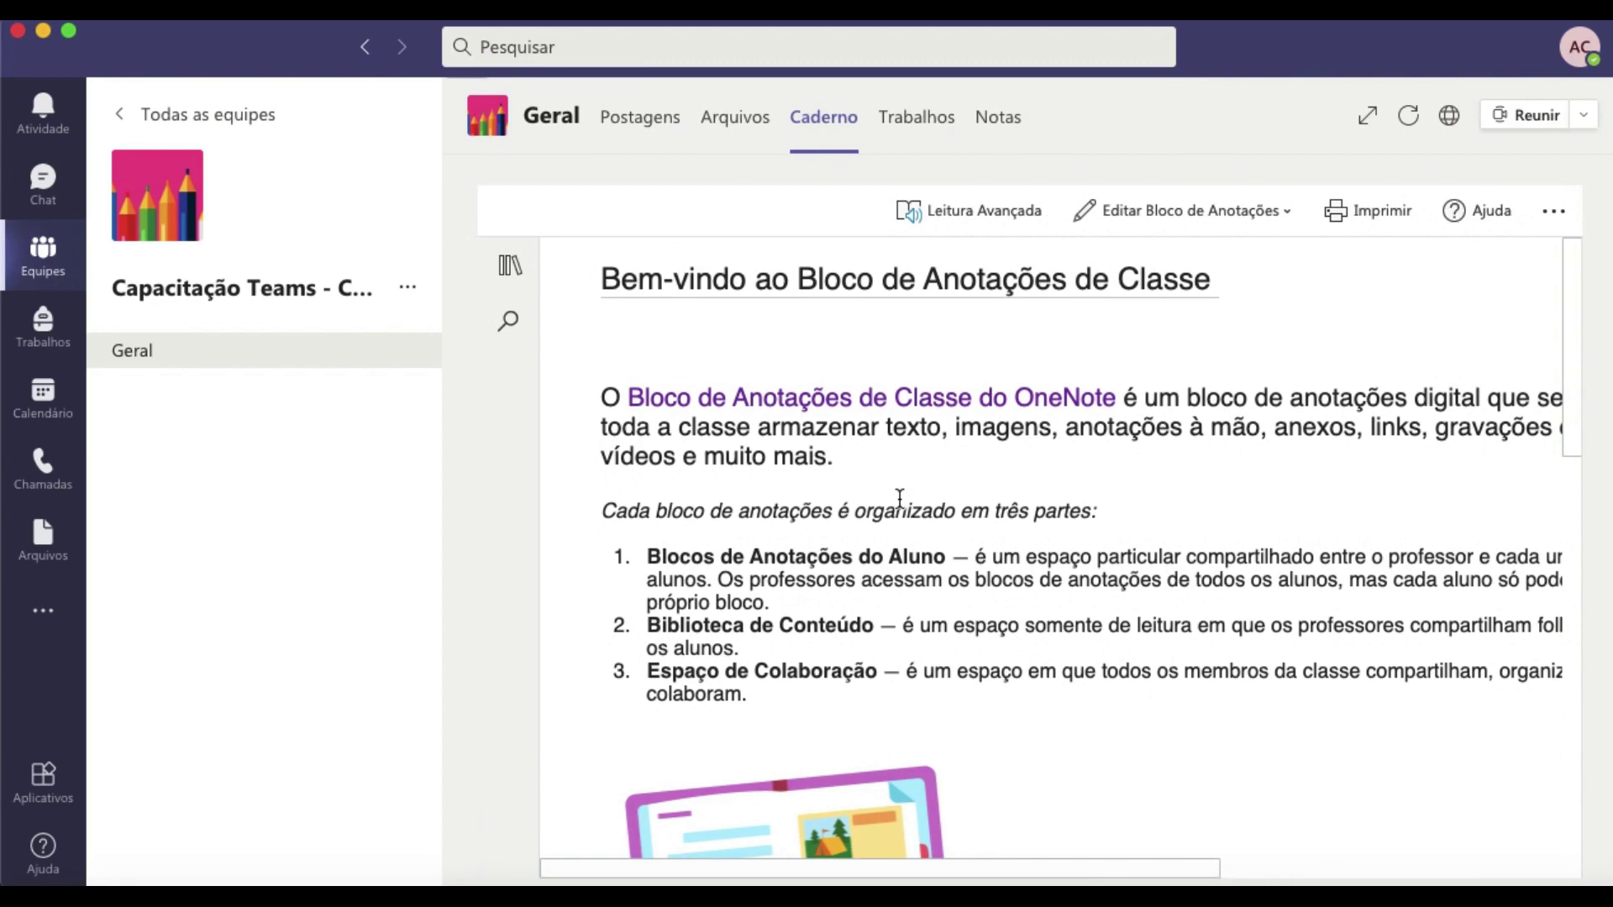
{"action": "left_click", "coordinate": [521, 284]}
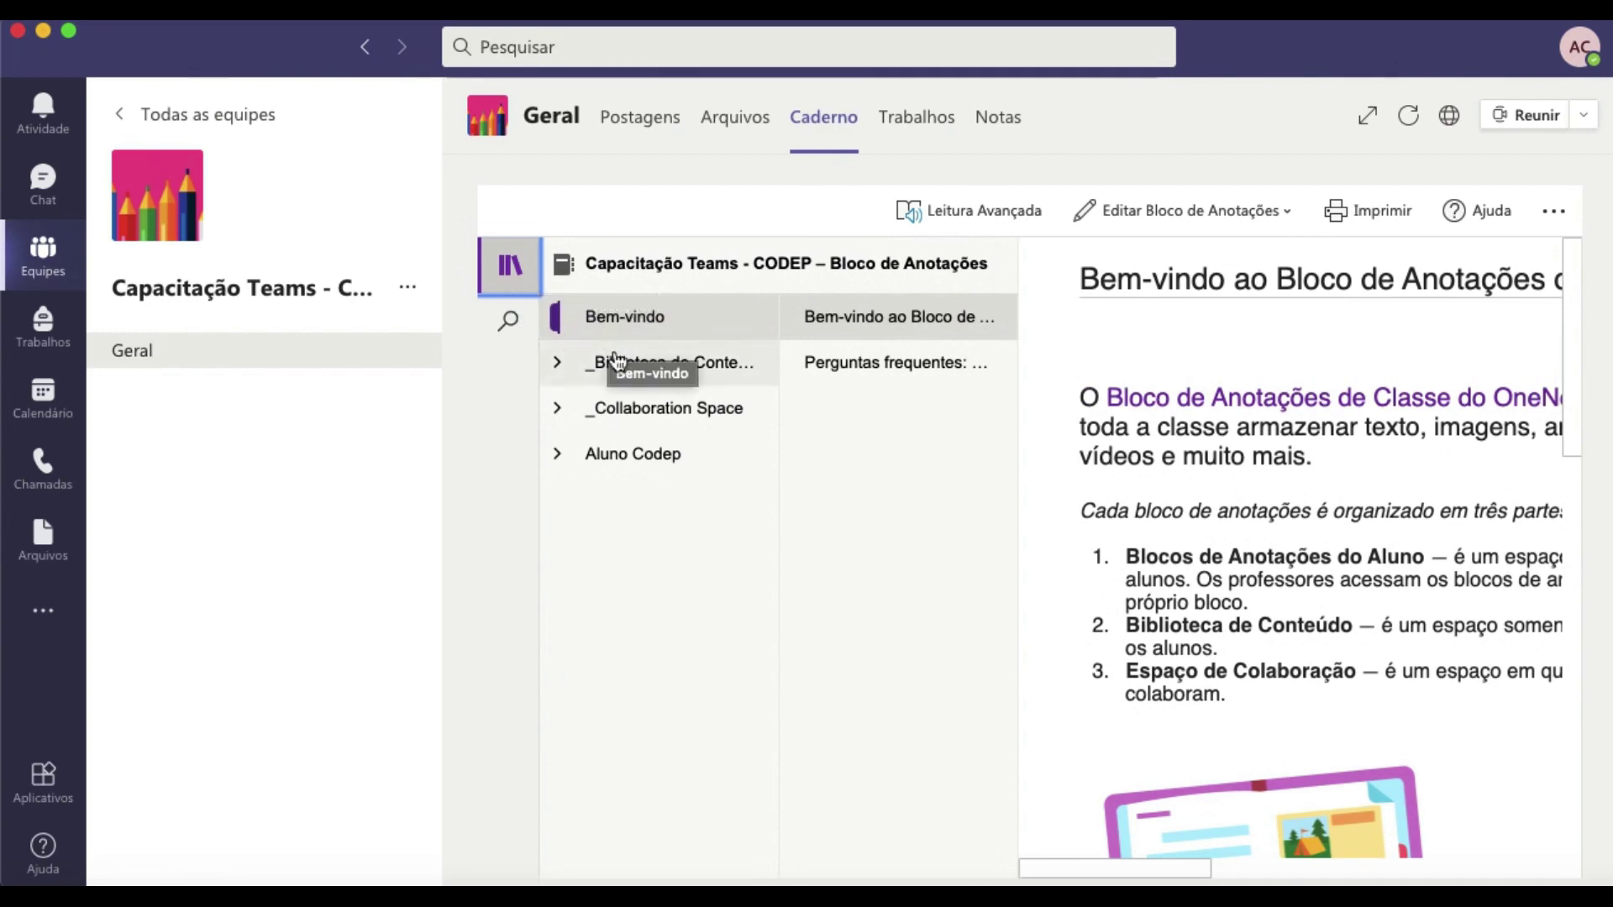
{"action": "left_click", "coordinate": [747, 374]}
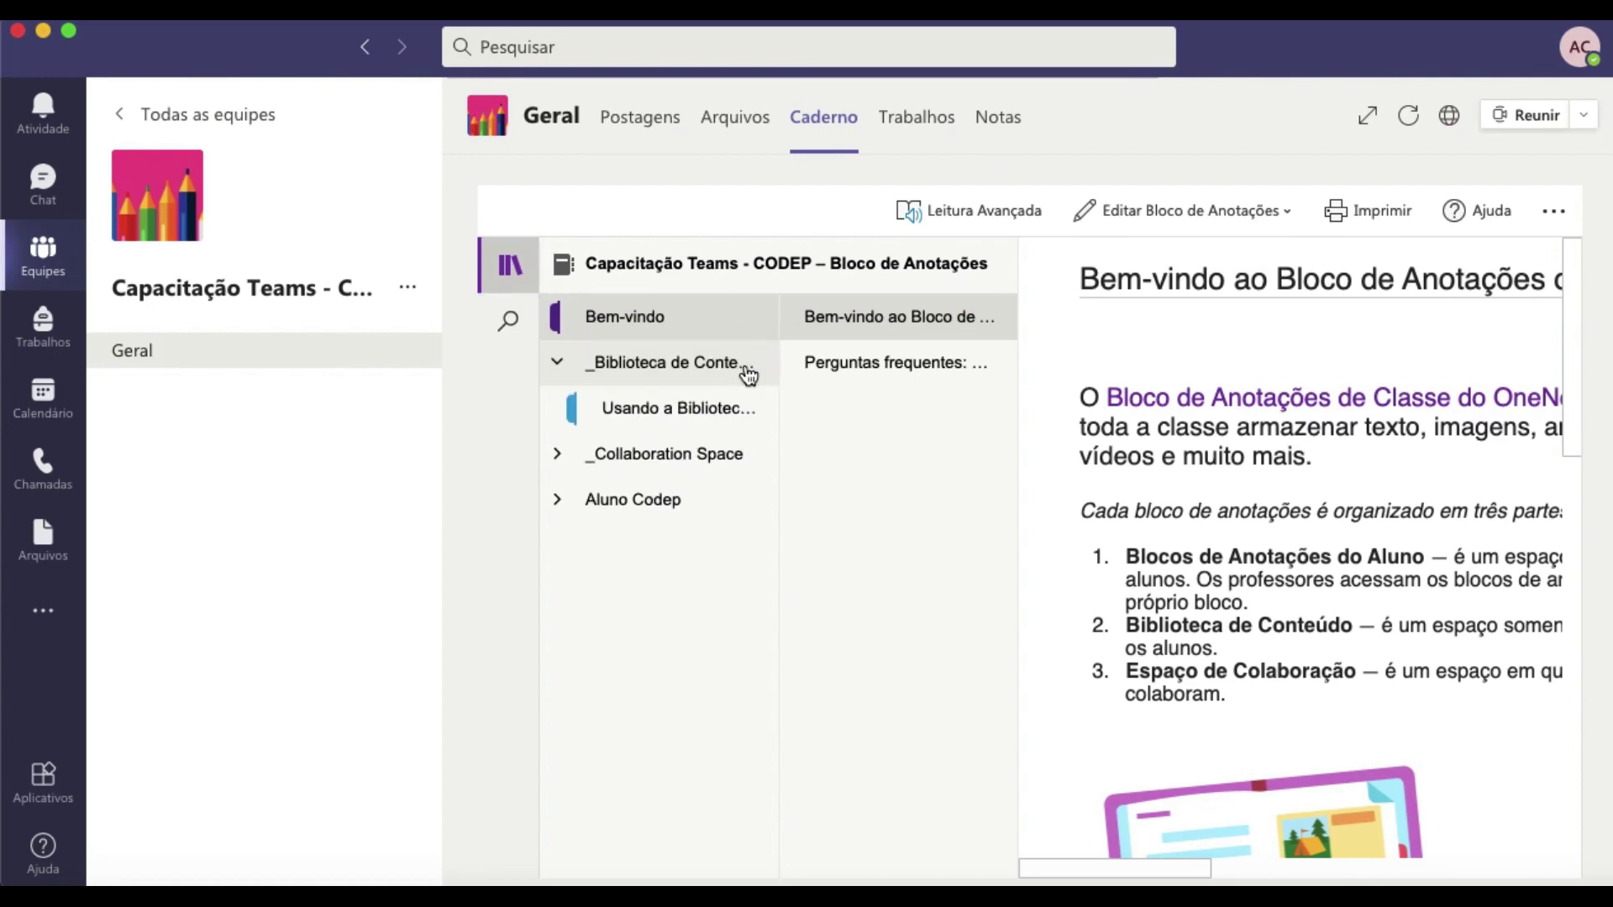
{"action": "left_click", "coordinate": [694, 407]}
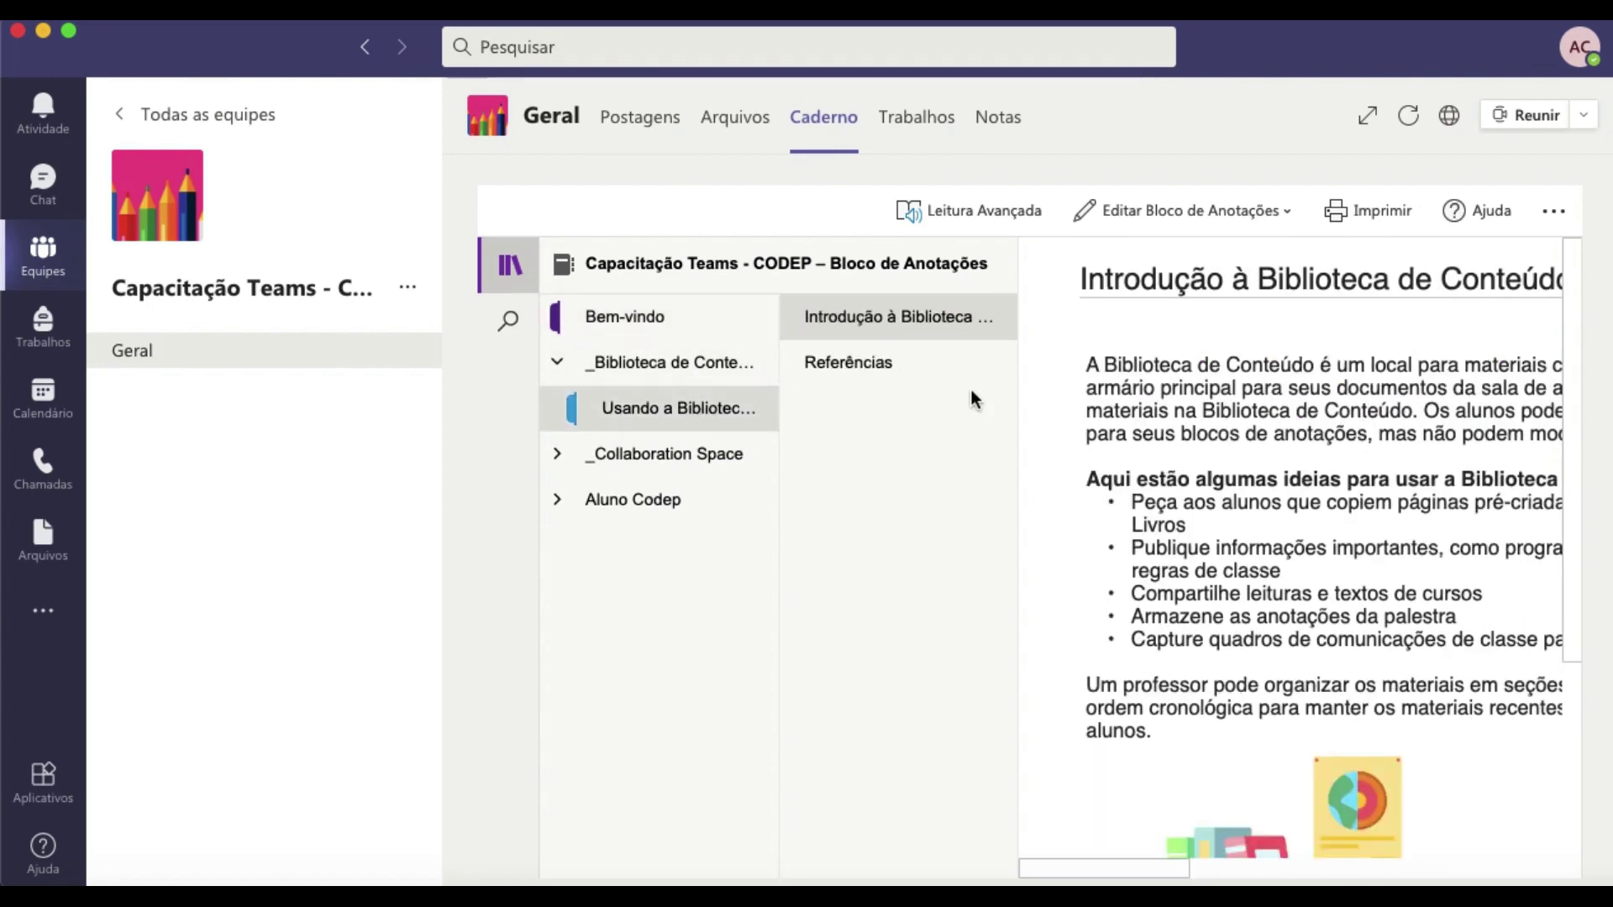
{"action": "left_click", "coordinate": [869, 374]}
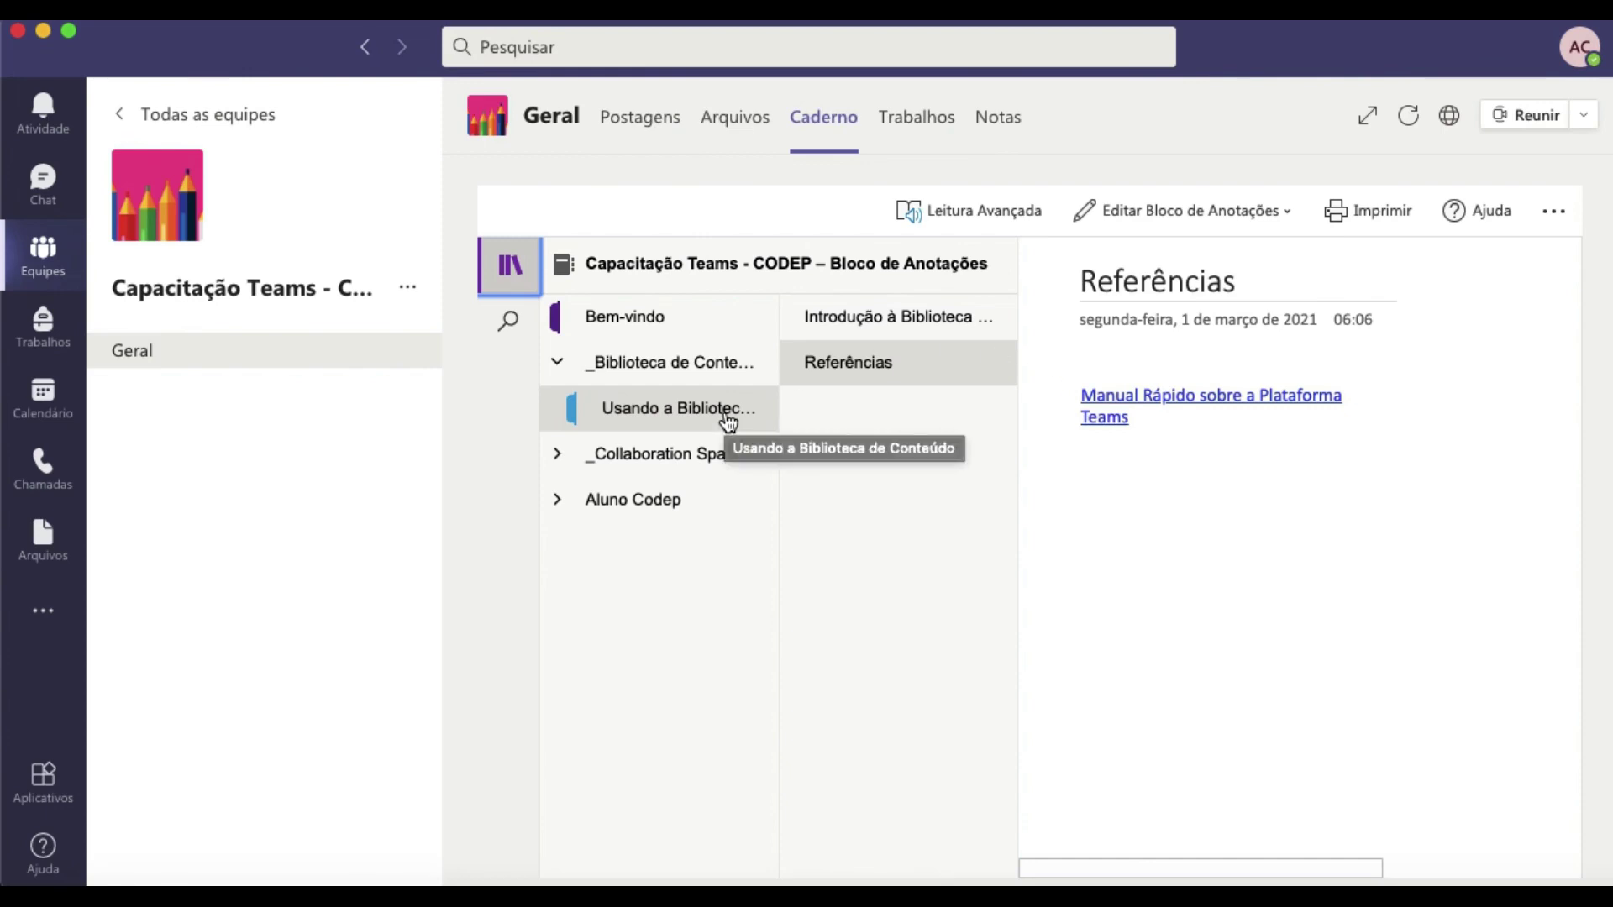
Expand the _Collaboration Space group and view its introduction page as the student
{"action": "left_click", "coordinate": [557, 461]}
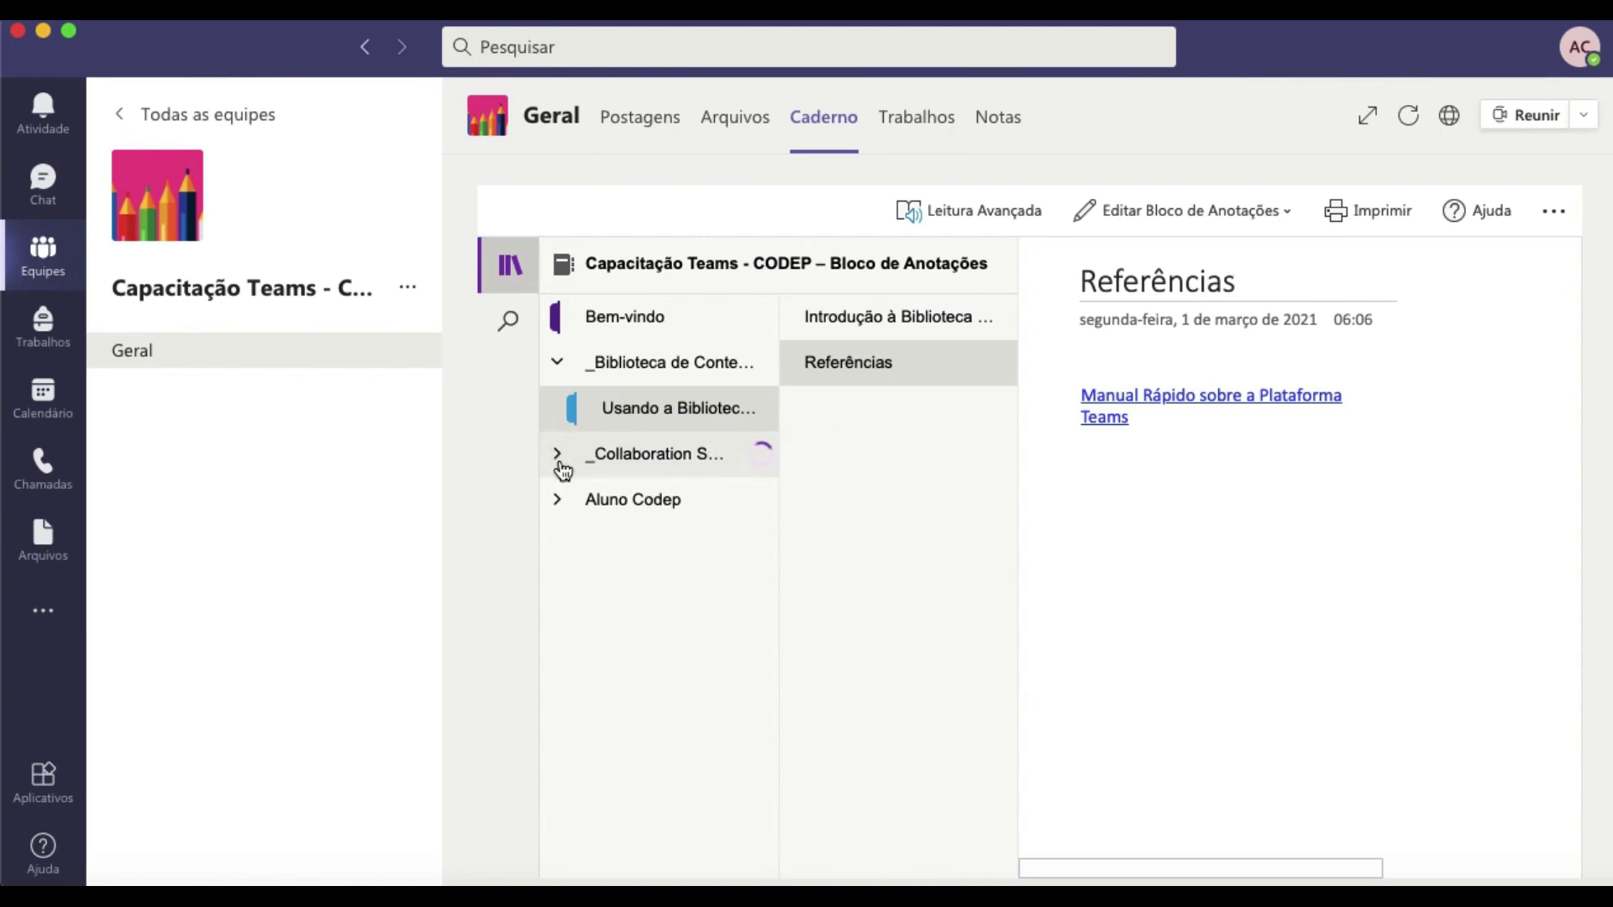
{"action": "left_click", "coordinate": [640, 501]}
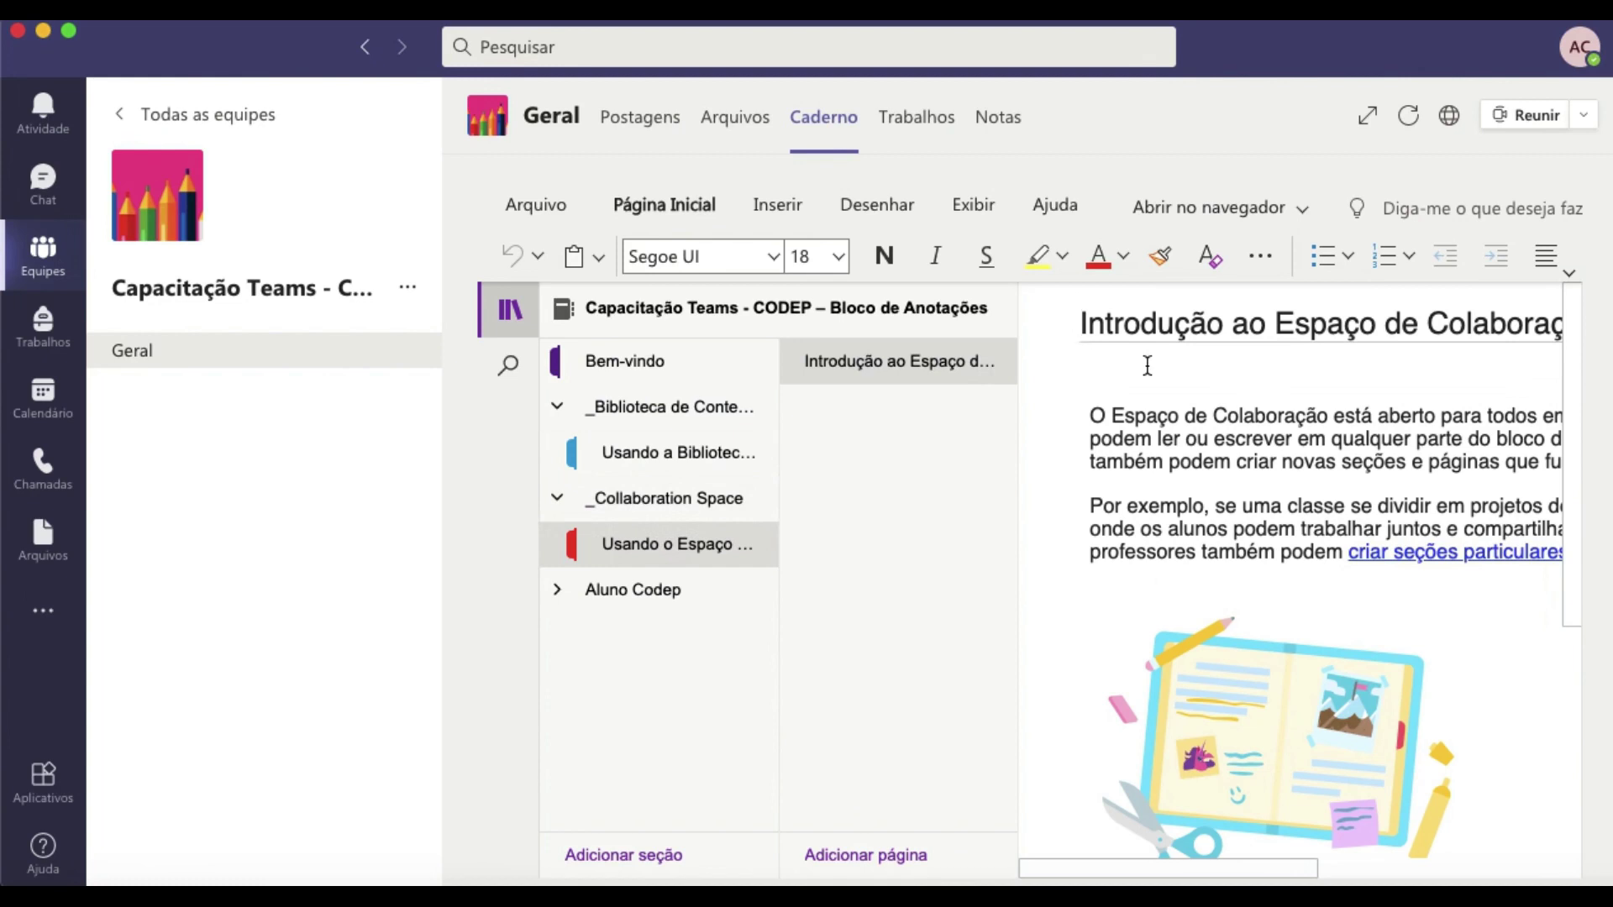
{"action": "left_click", "coordinate": [999, 501]}
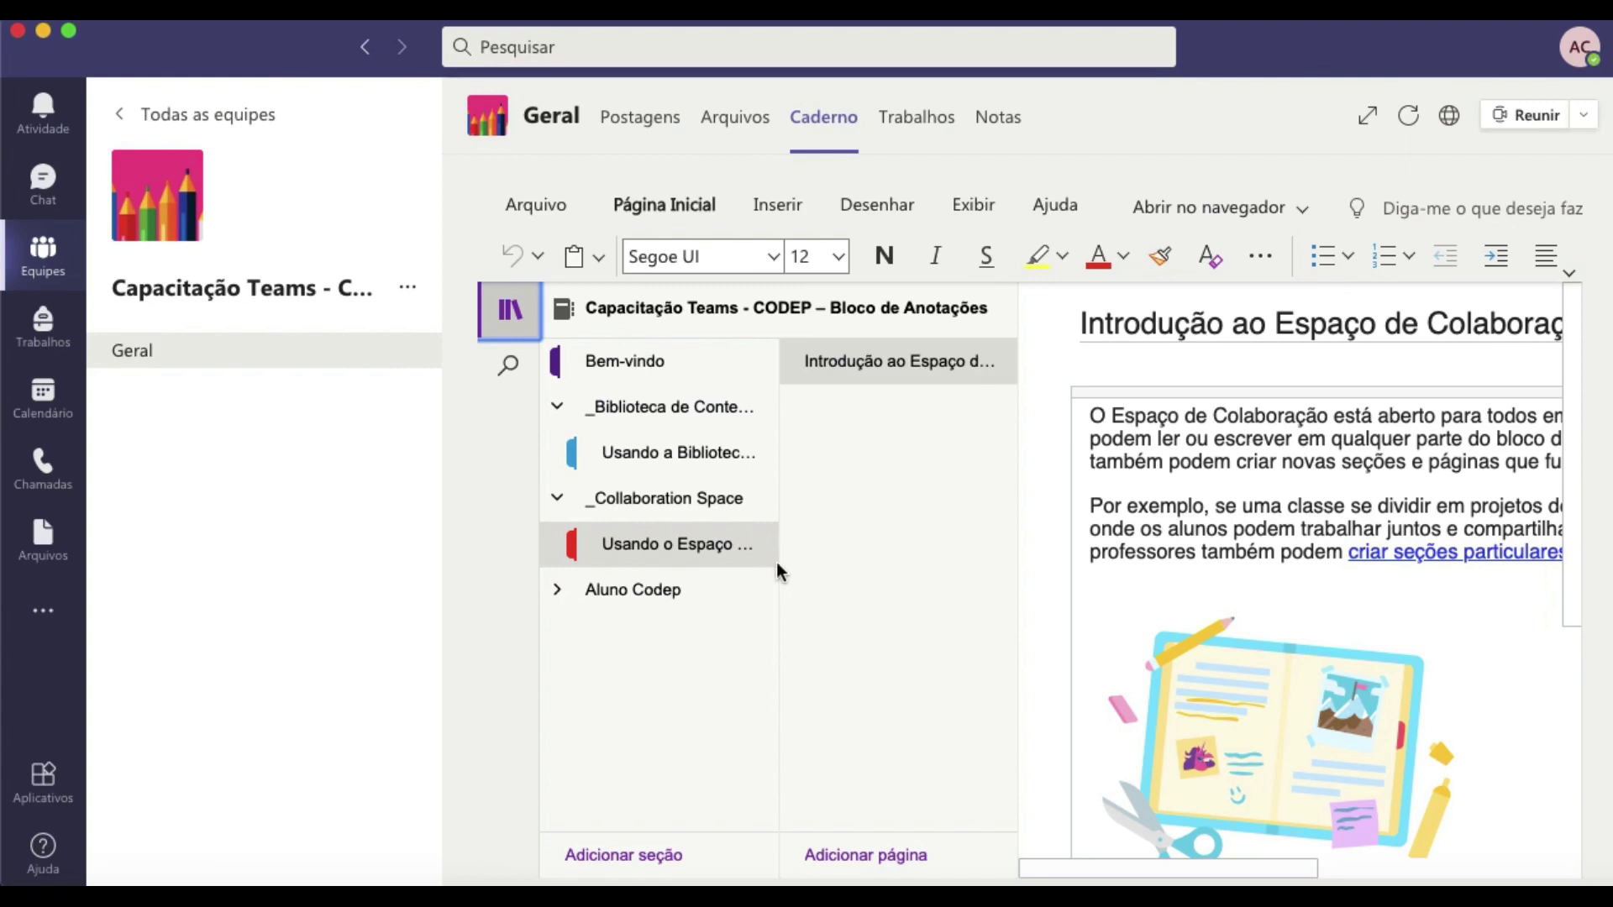
Expand the student's private notebook and view the Tutoria individualizada page in its Lição de casa section
{"action": "left_click", "coordinate": [562, 589]}
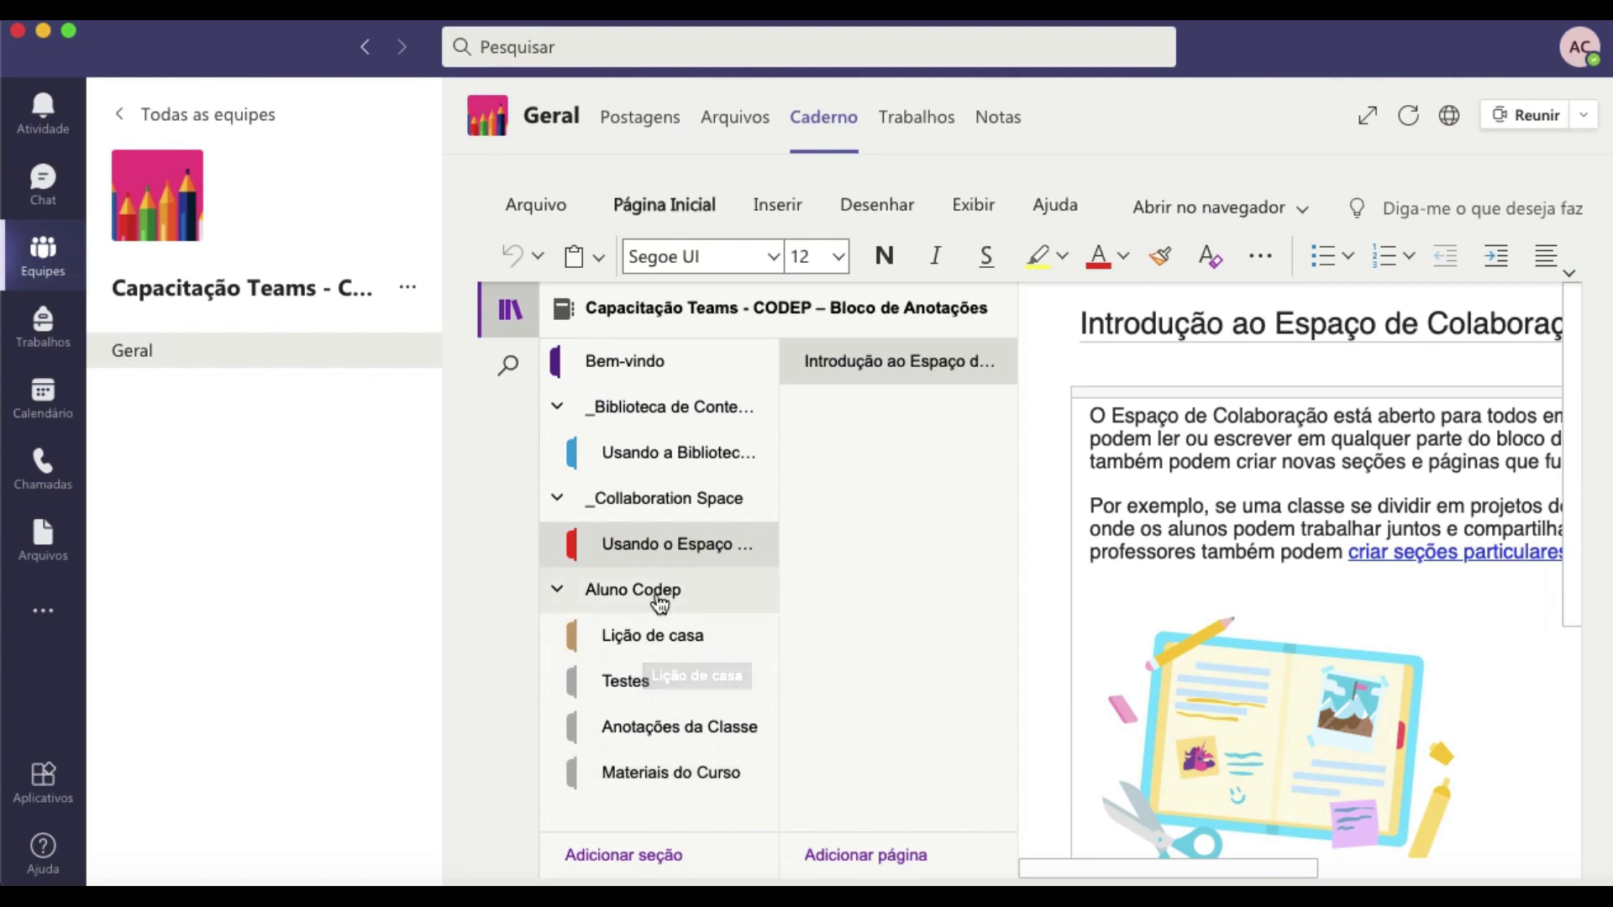
{"action": "left_click", "coordinate": [657, 638]}
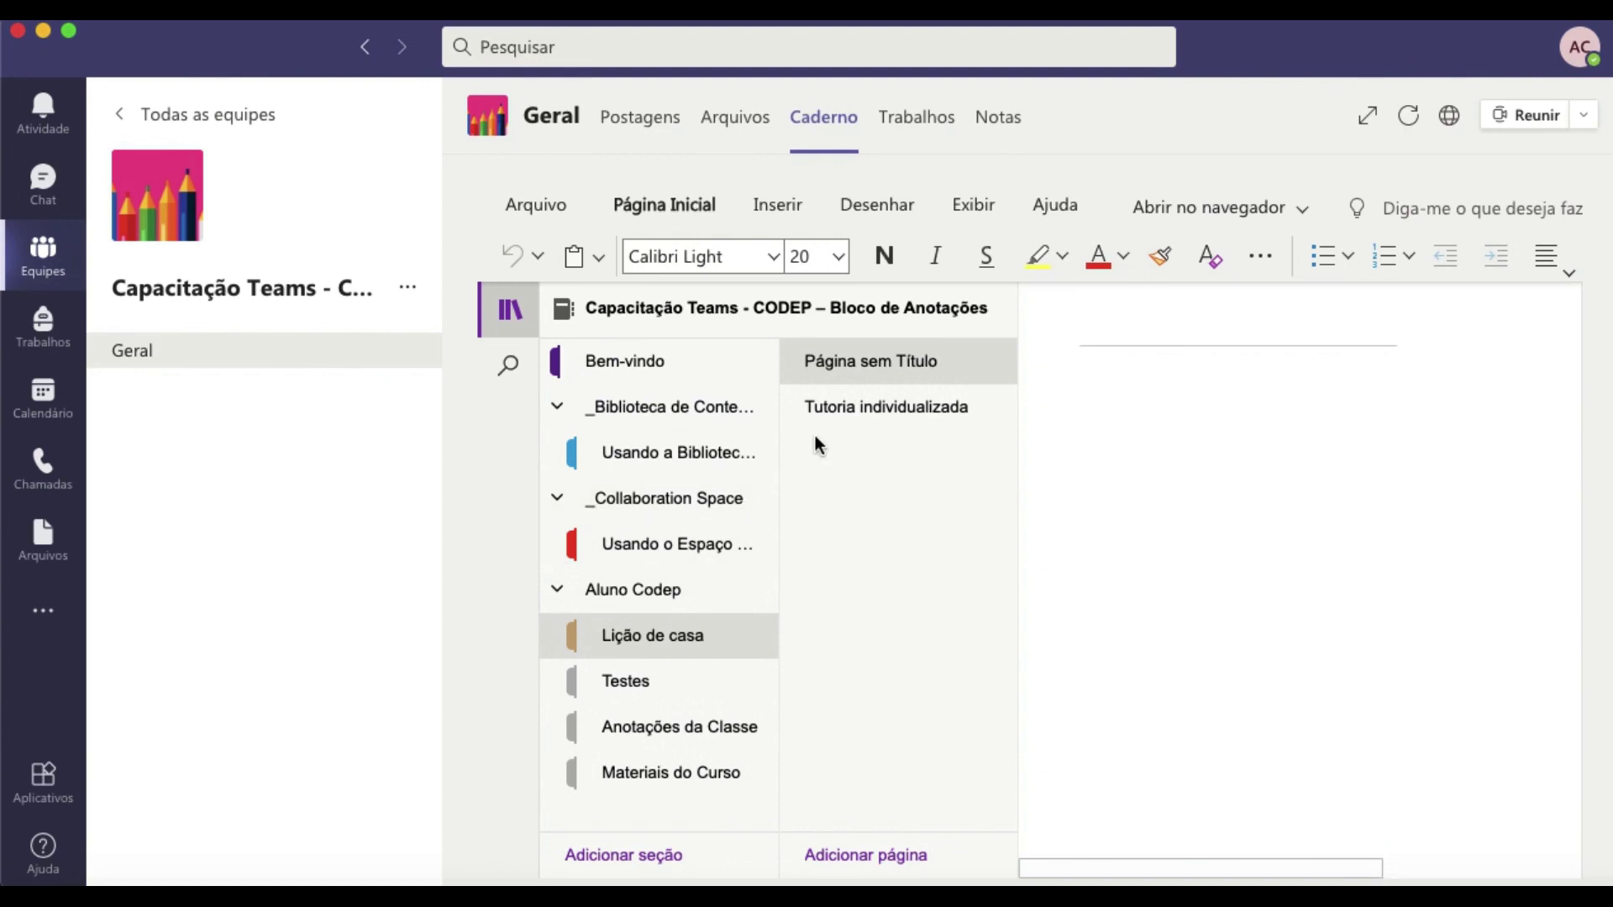
{"action": "left_click", "coordinate": [834, 422]}
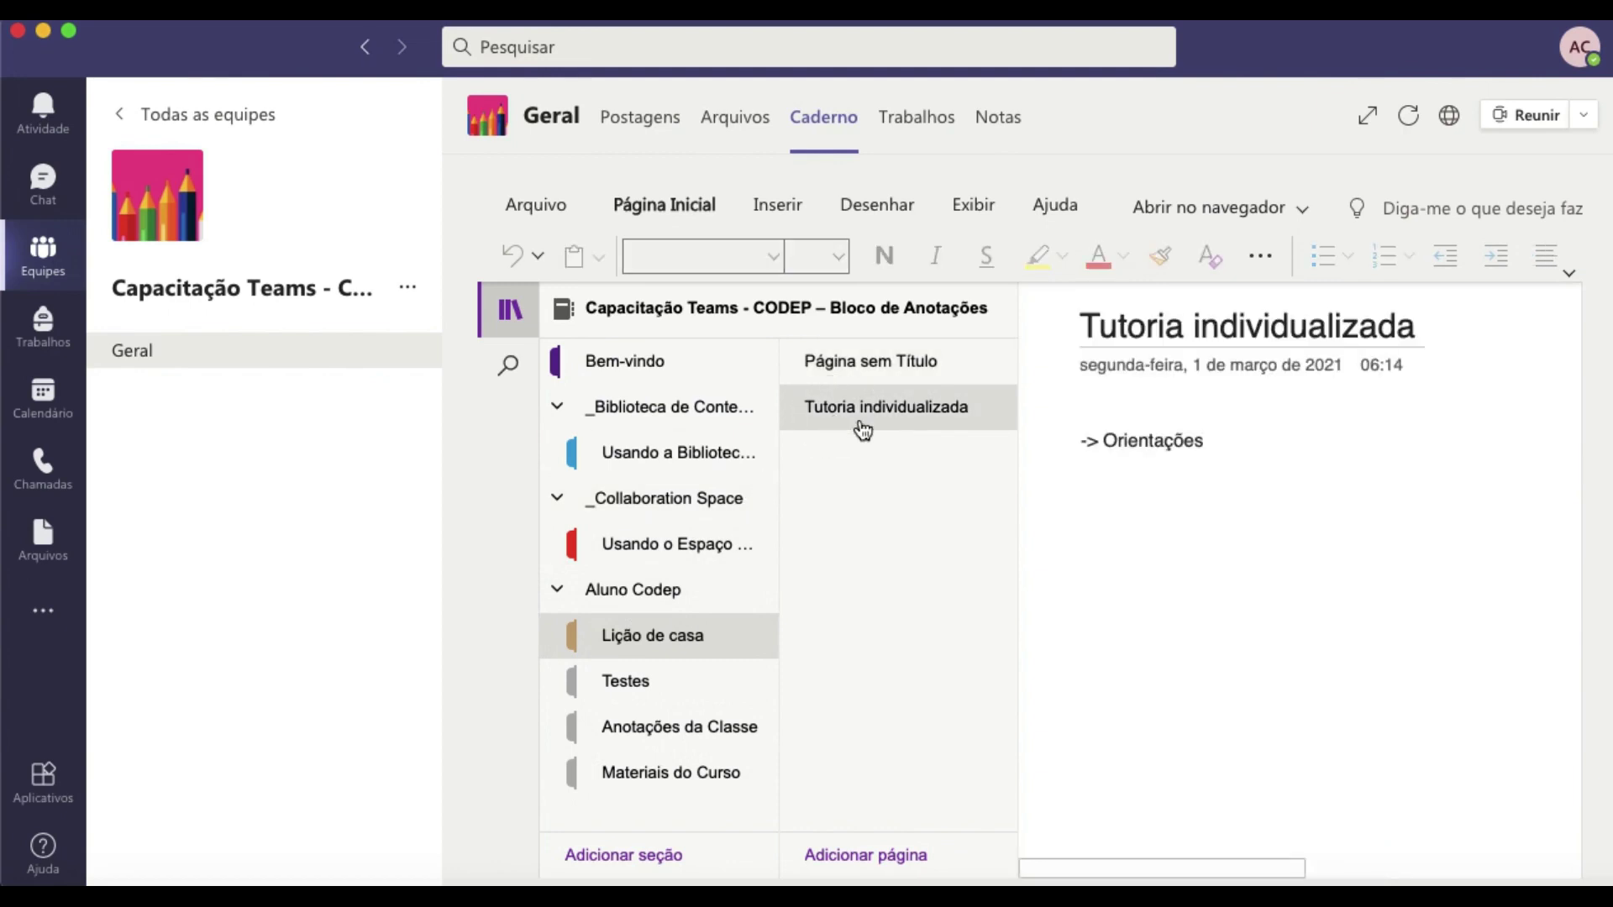